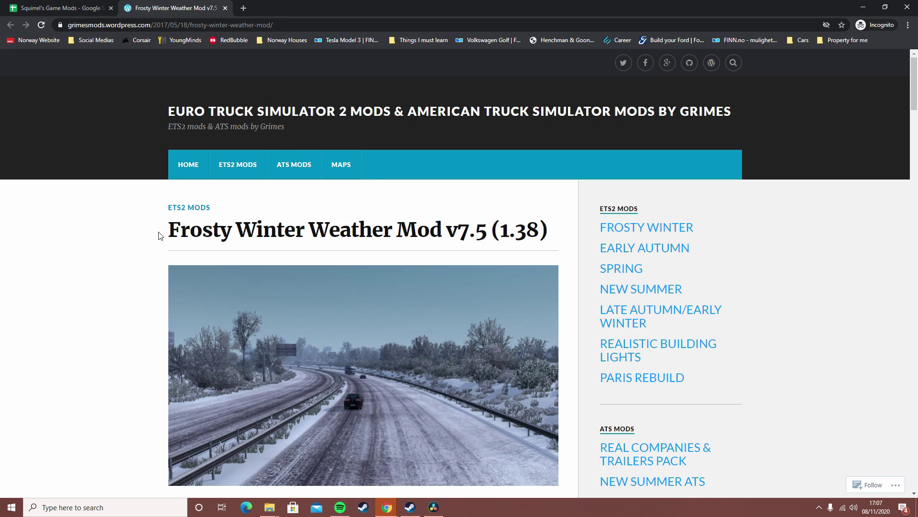
# Check the mod name, version and supported game version in the Frosty Winter Weather Mod page heading
pyautogui.moveTo(167, 234); pyautogui.dragTo(549, 240)
pyautogui.click(545, 234)
pyautogui.moveTo(198, 231); pyautogui.dragTo(487, 234)
pyautogui.click(485, 235)
# Dismiss the Drive bin notice in the Squirrel's Game Mods spreadsheet and browse the ETS2 list's map, truck and trailer sections
pyautogui.click(47, 5)
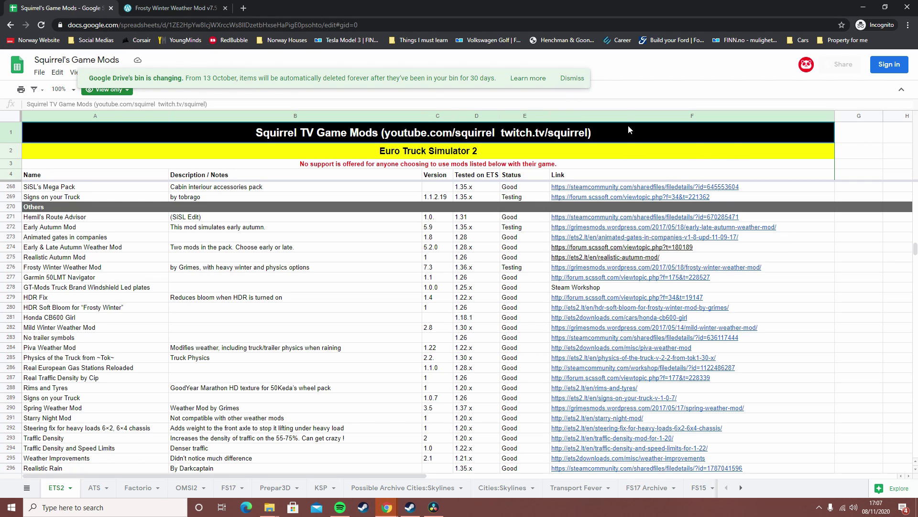
pyautogui.click(573, 78)
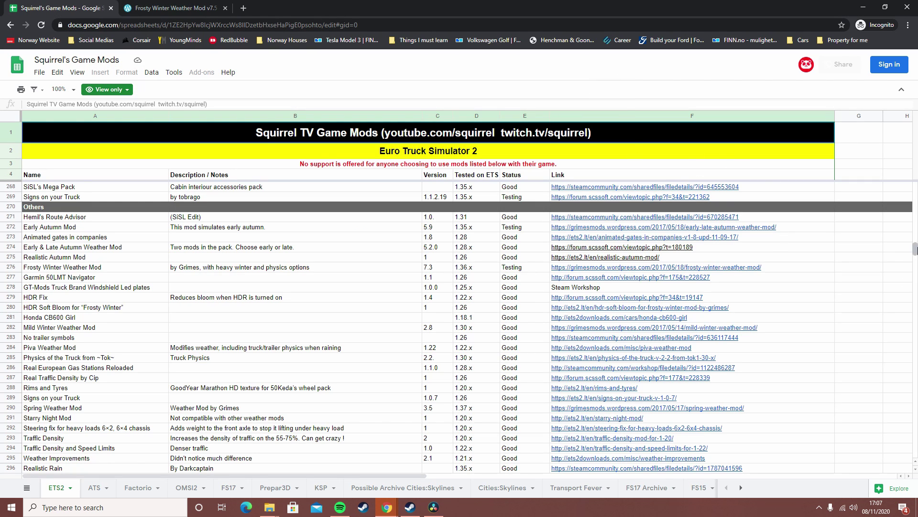
pyautogui.moveTo(915, 252); pyautogui.dragTo(916, 151)
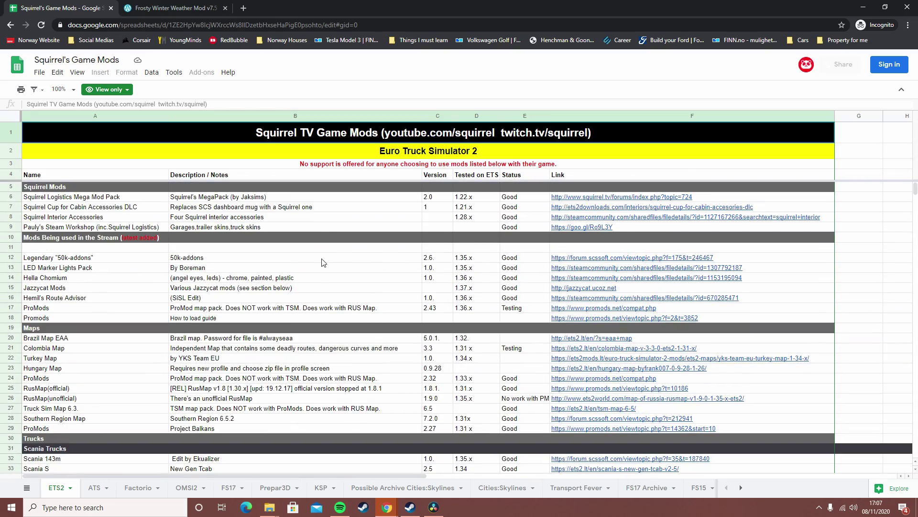
pyautogui.scroll(-3, 324, 262)
pyautogui.click(916, 245)
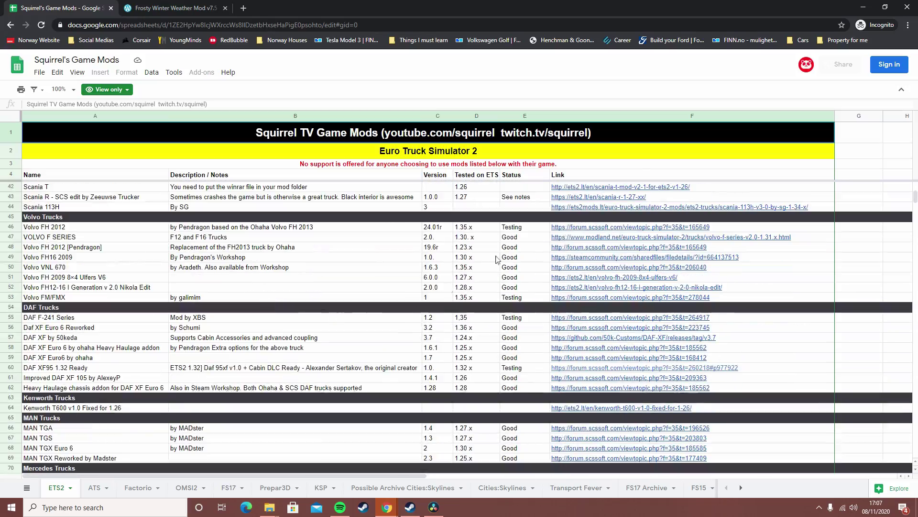
pyautogui.moveTo(916, 206)
pyautogui.mouseDown()
pyautogui.moveTo(915, 246)
pyautogui.moveTo(909, 181)
pyautogui.moveTo(915, 225)
pyautogui.moveTo(915, 212)
pyautogui.mouseUp()
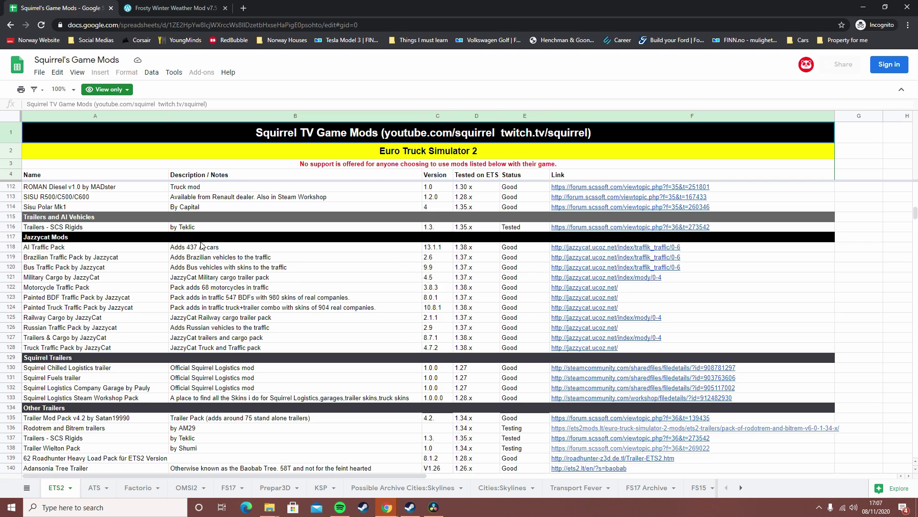
pyautogui.scroll(5, 43, 202)
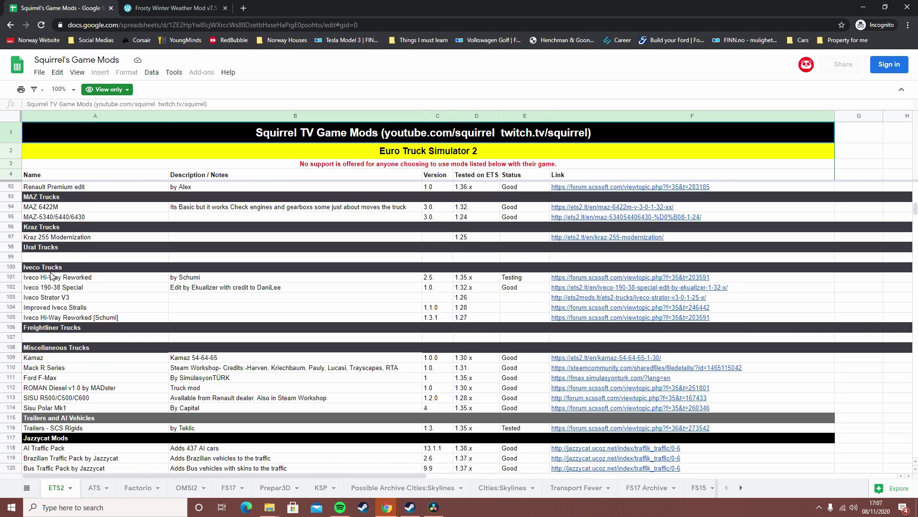
pyautogui.click(83, 282)
pyautogui.click(81, 287)
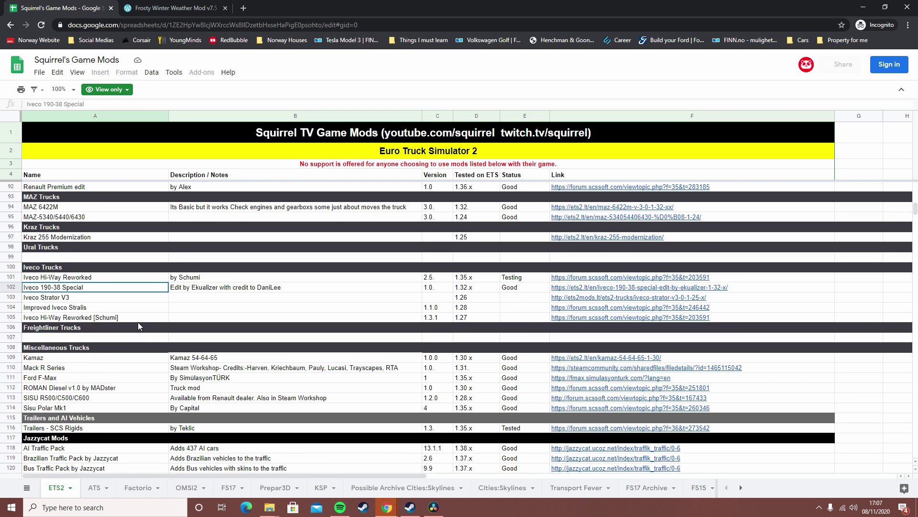
# Review the Frosty Winter Weather Mod page's key features, recommended settings, download links and optional addons
pyautogui.click(177, 8)
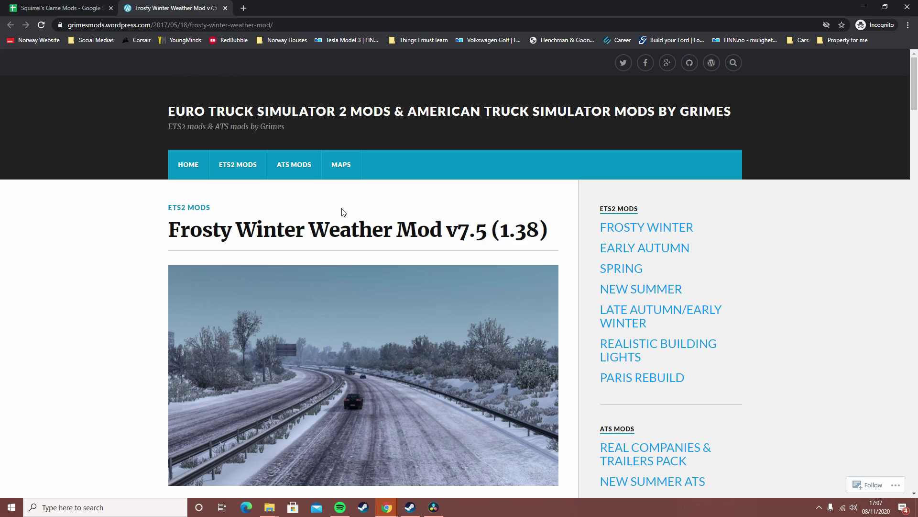
pyautogui.scroll(-15, 360, 198)
pyautogui.scroll(6, 366, 201)
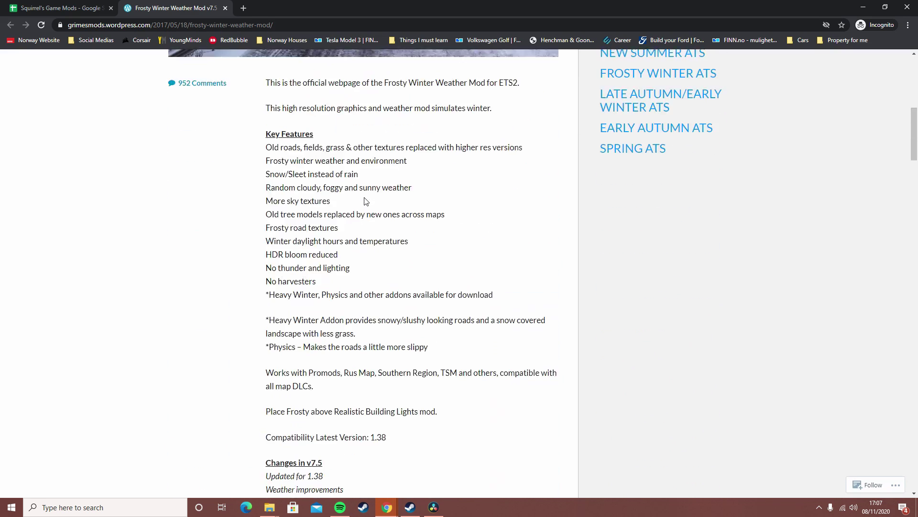
pyautogui.scroll(5, 366, 200)
pyautogui.scroll(-20, 366, 200)
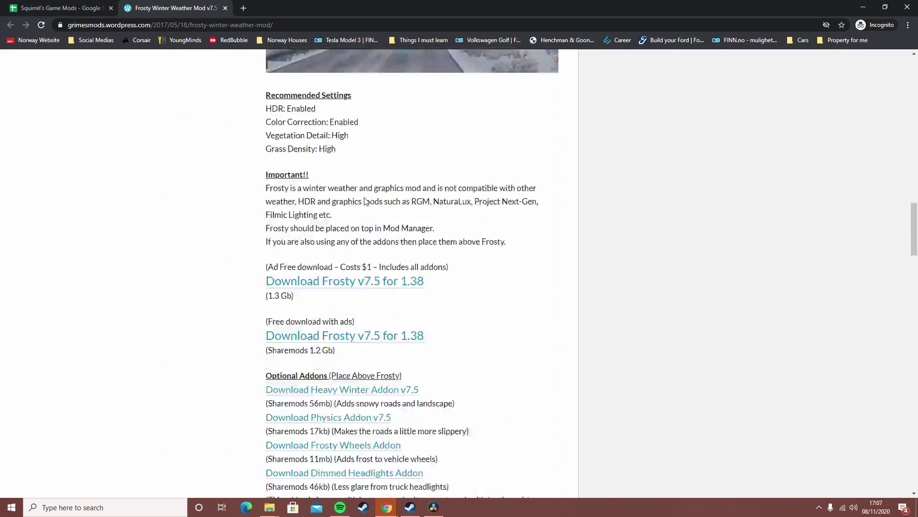
pyautogui.scroll(-1, 364, 201)
pyautogui.scroll(-1, 323, 248)
pyautogui.scroll(-4, 324, 248)
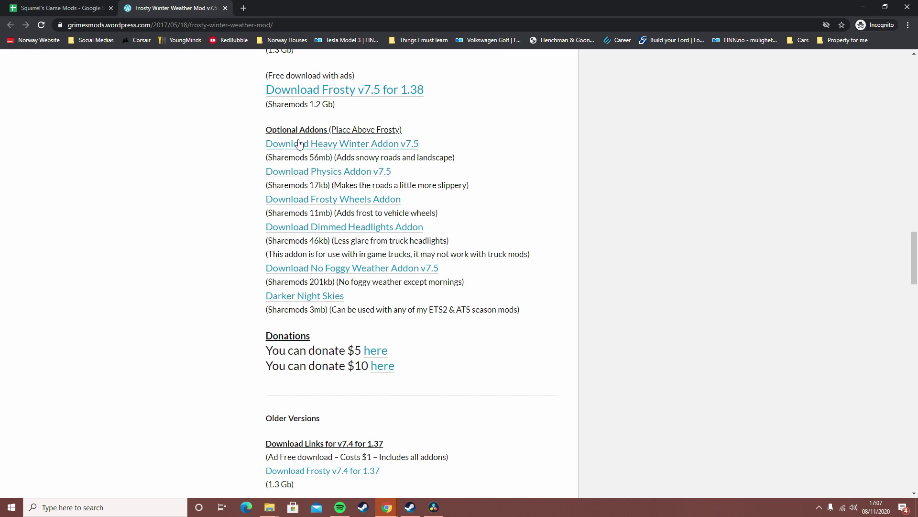
# Find the Frosty Winter Weather Mod row under Others in the mods spreadsheet and check its status
pyautogui.click(67, 8)
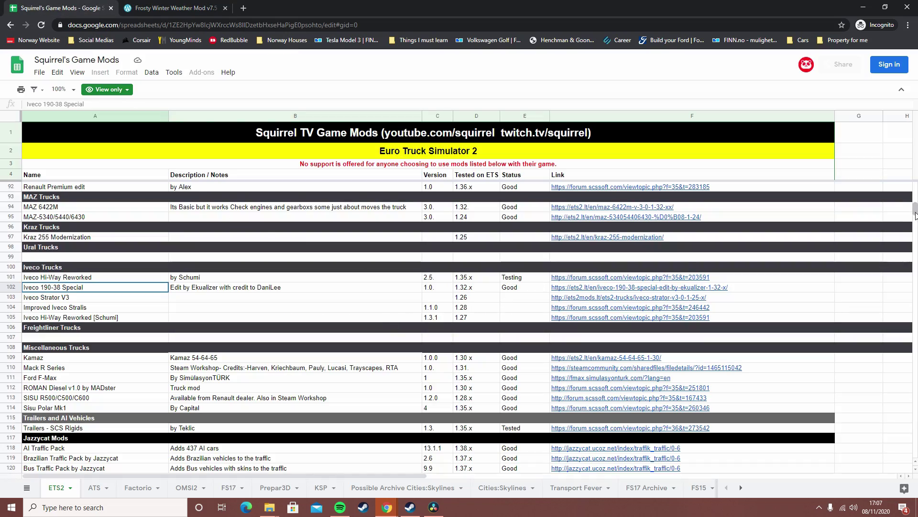
pyautogui.moveTo(915, 201); pyautogui.dragTo(902, 255)
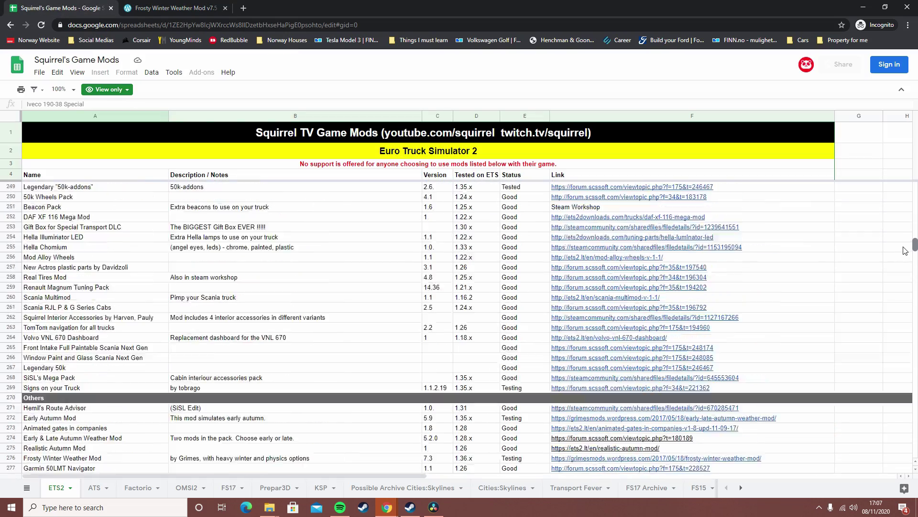
pyautogui.scroll(1, 102, 291)
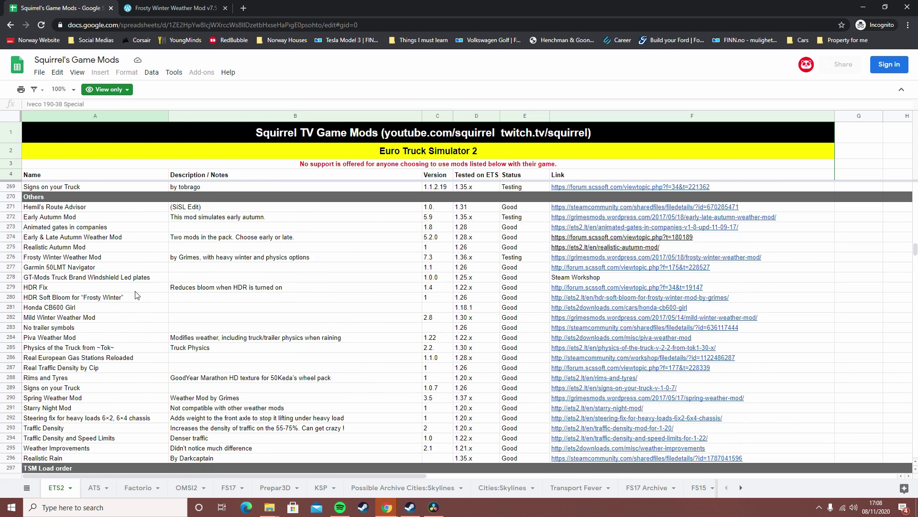
pyautogui.click(89, 259)
pyautogui.click(531, 257)
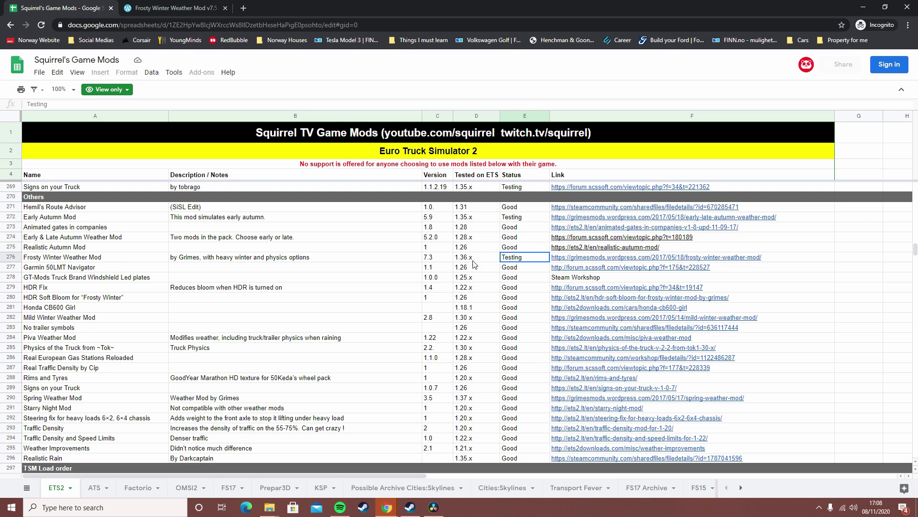
# Return to the Frosty mod page and open the free, ad-supported Sharemods download of Frosty v7.5 for 1.38
pyautogui.click(178, 7)
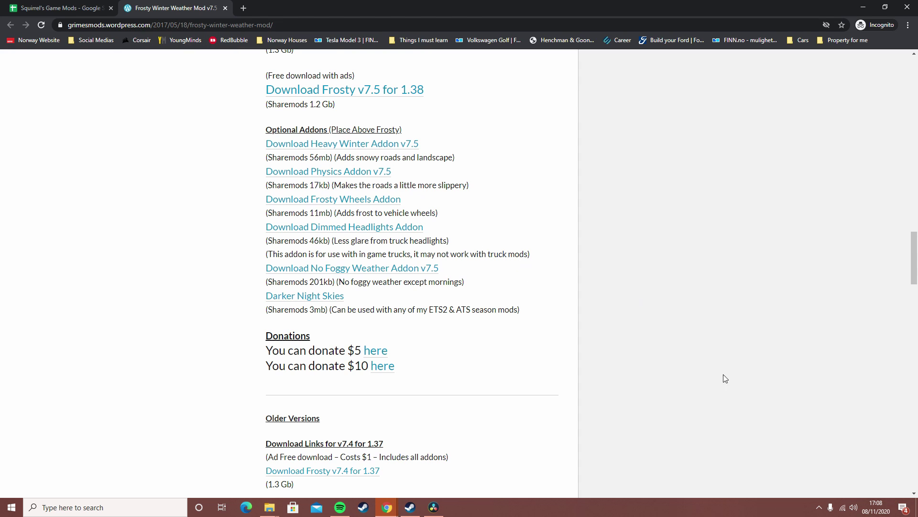
pyautogui.scroll(5, 110, 186)
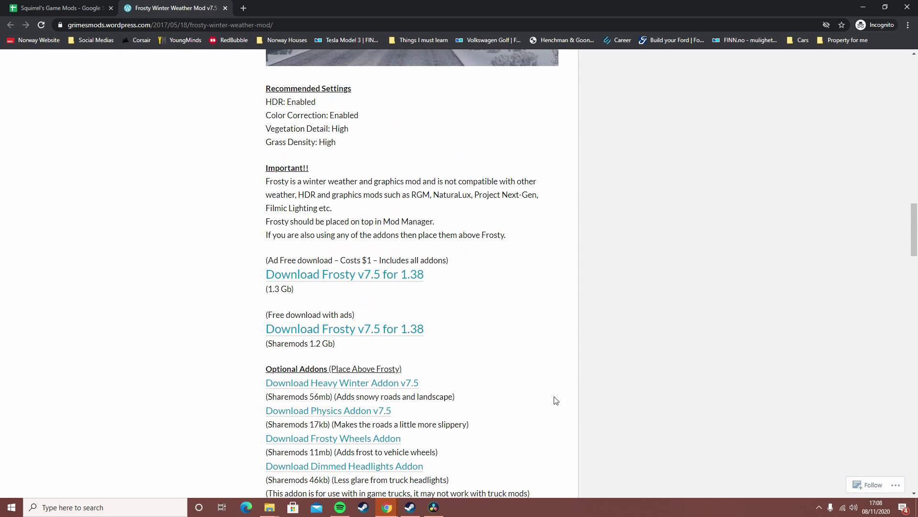
pyautogui.scroll(-5, 341, 301)
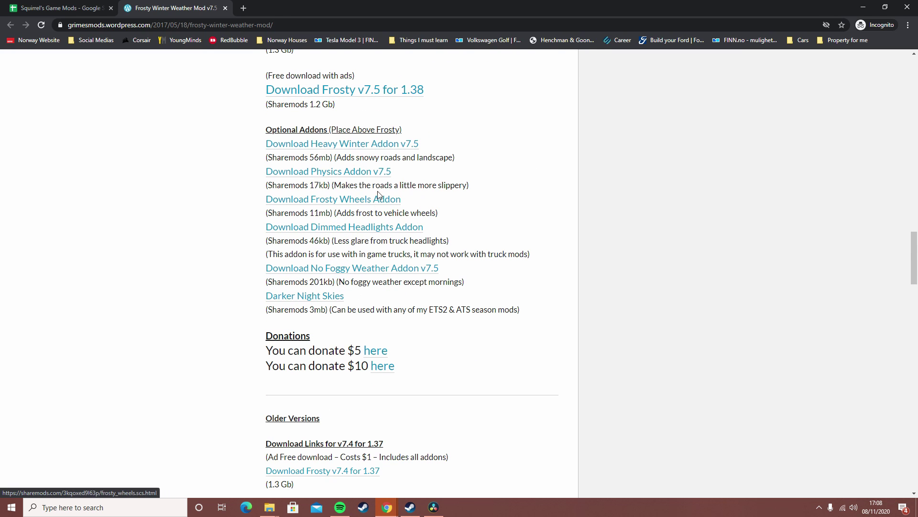
pyautogui.scroll(1, 540, 168)
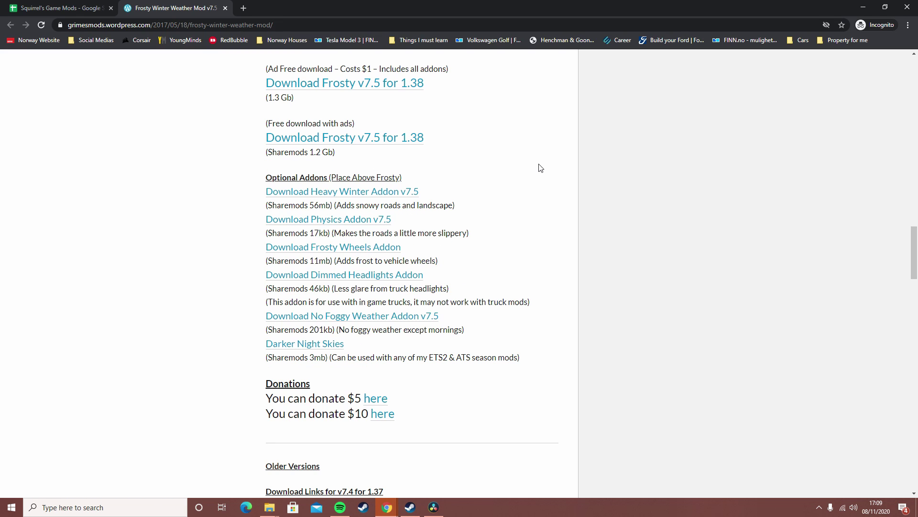
pyautogui.click(392, 140)
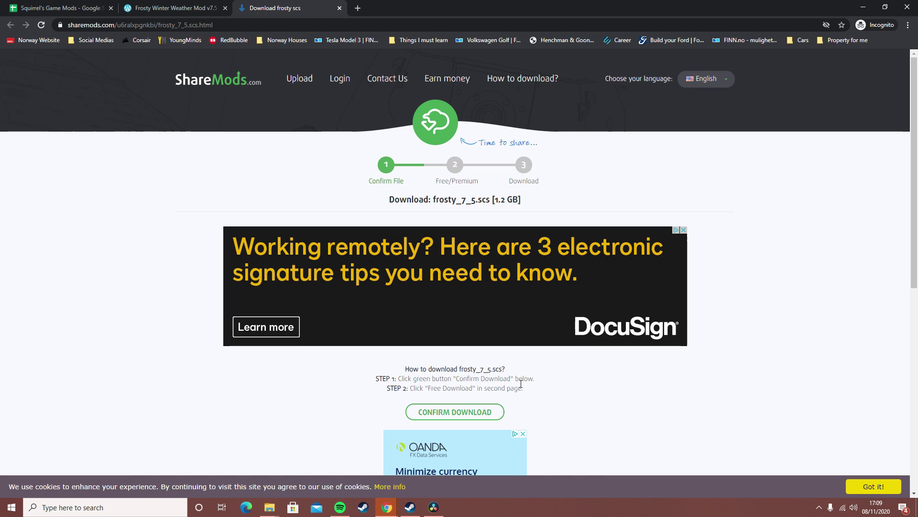
# Confirm the download of frosty_7_5.scs to reach the download method choice, and dismiss the AVG alert
pyautogui.click(450, 412)
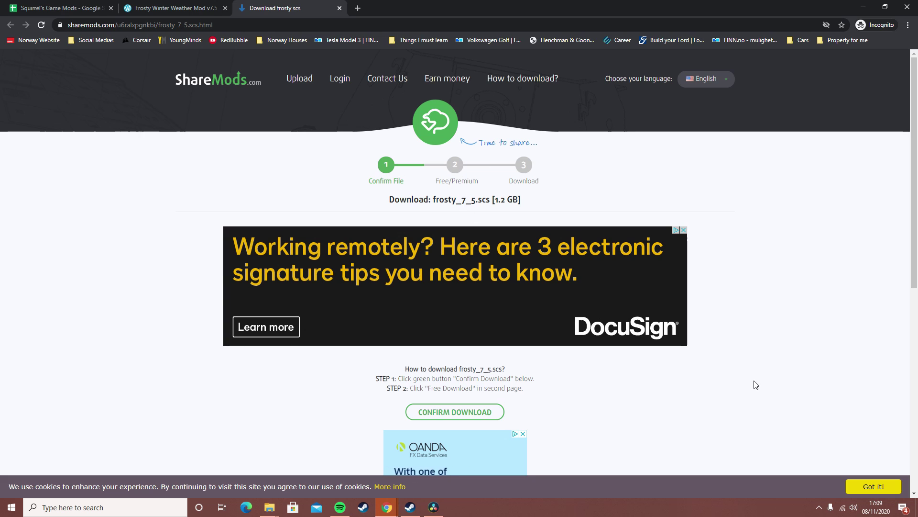
pyautogui.scroll(-3, 755, 386)
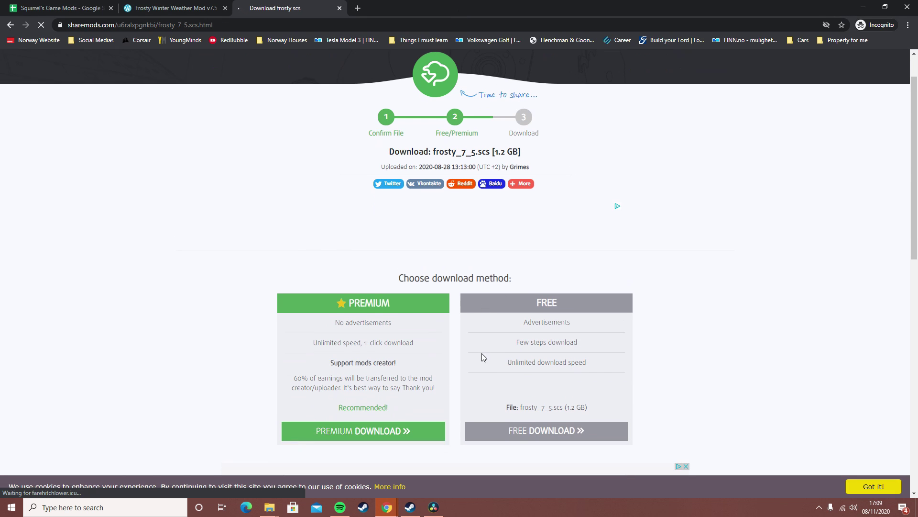
pyautogui.scroll(-1, 481, 357)
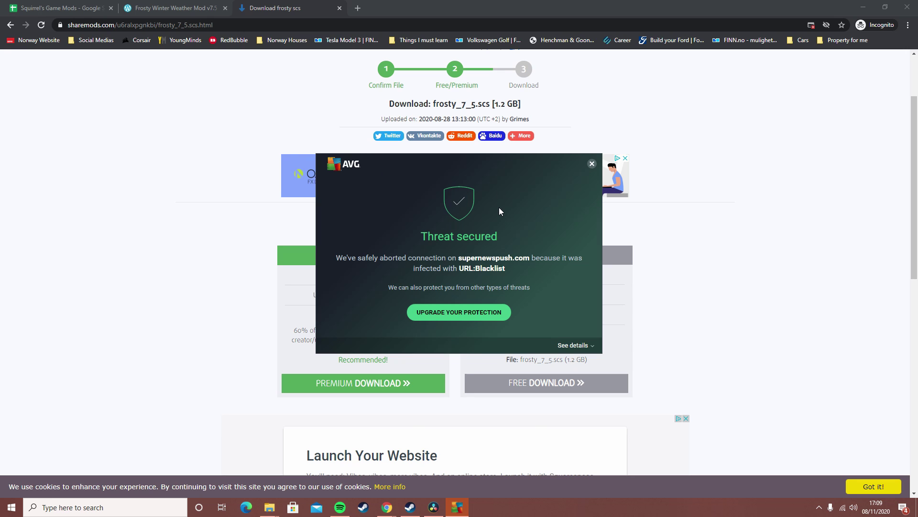
pyautogui.moveTo(389, 174); pyautogui.dragTo(314, 266)
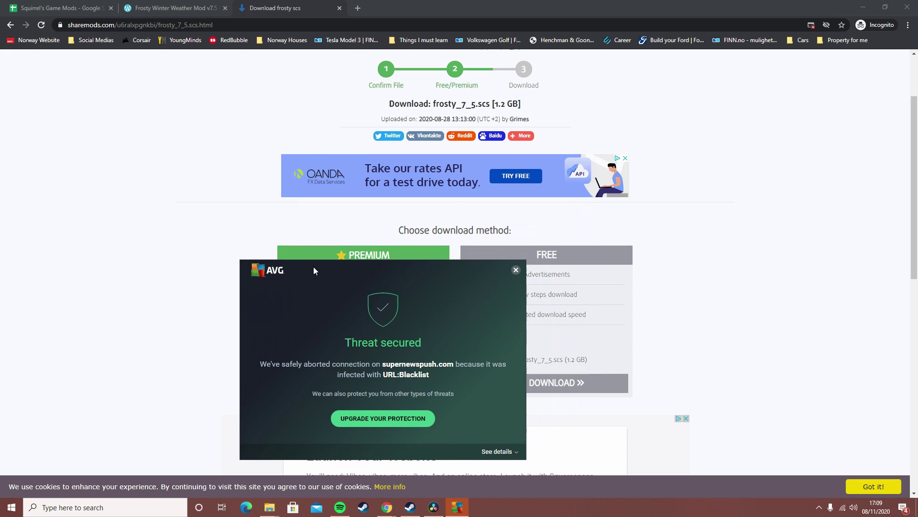
pyautogui.click(515, 271)
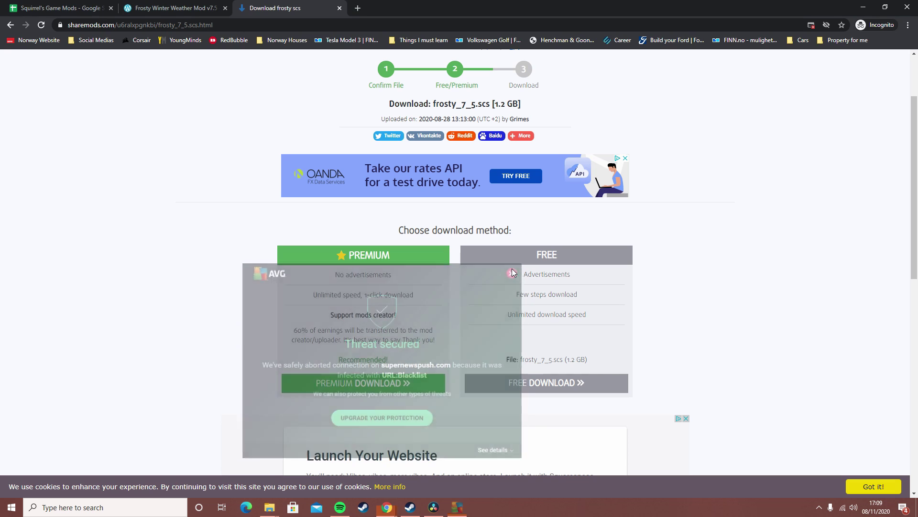
# Start downloading frosty_7_5.scs with the free method and close the AVG alert covering the page
pyautogui.scroll(-3, 515, 269)
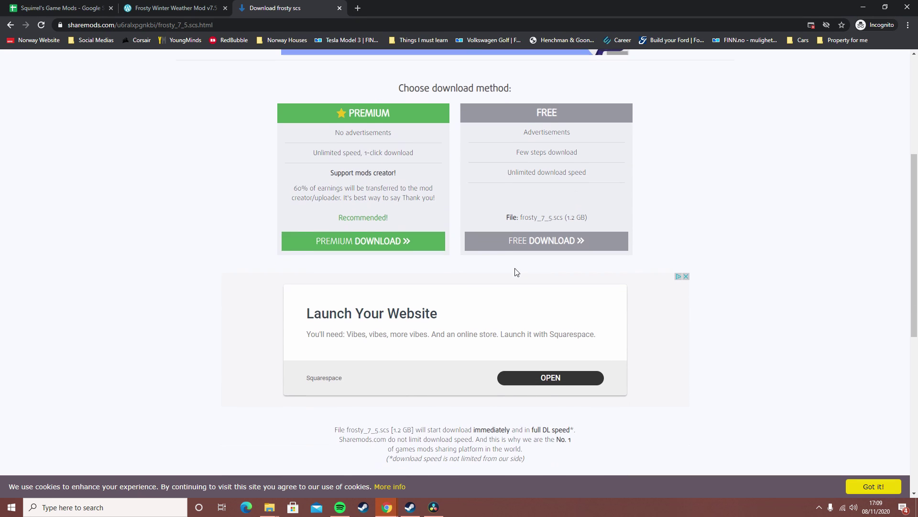
pyautogui.click(504, 241)
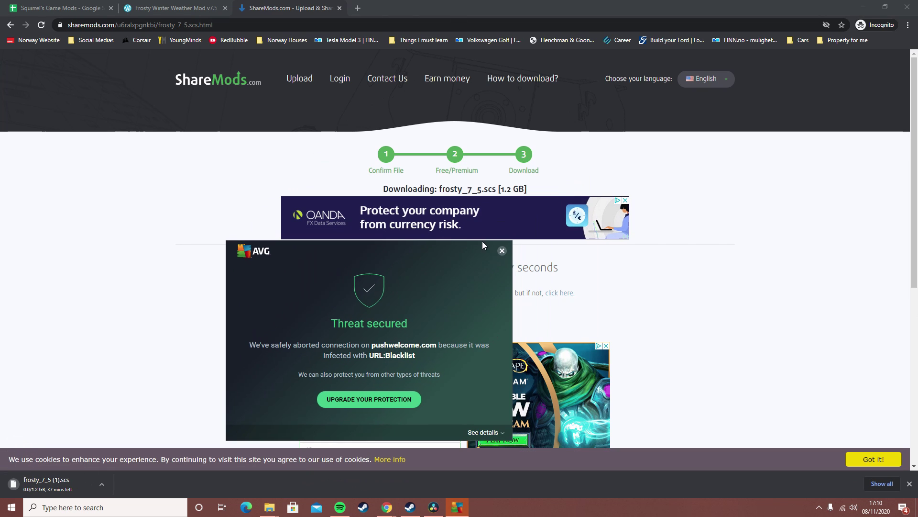
pyautogui.click(502, 251)
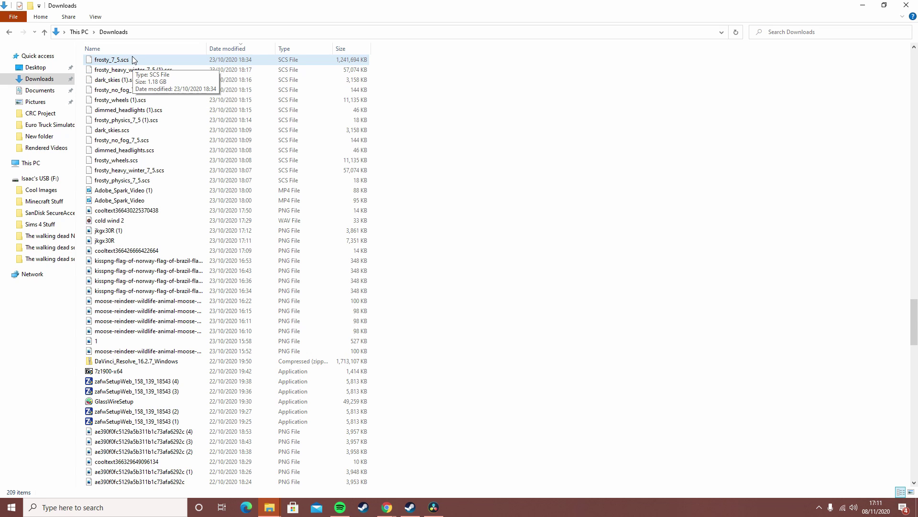
# Copy the frosty_7_5.scs file from the Downloads folder in File Explorer
pyautogui.click(141, 61)
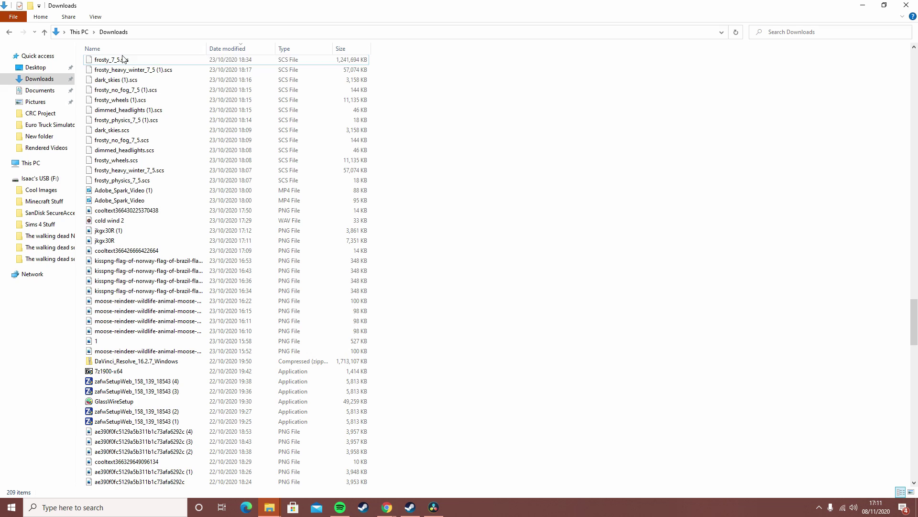
pyautogui.rightClick(160, 62)
pyautogui.click(481, 158)
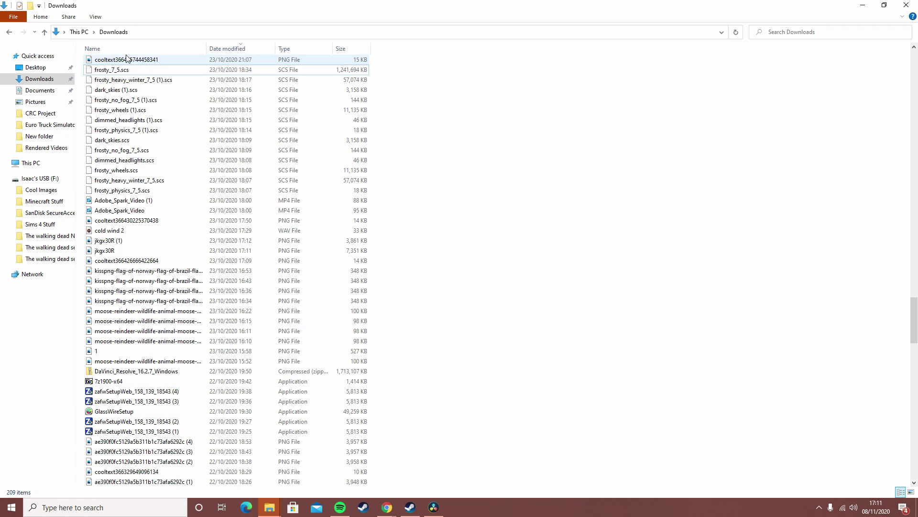
pyautogui.rightClick(115, 71)
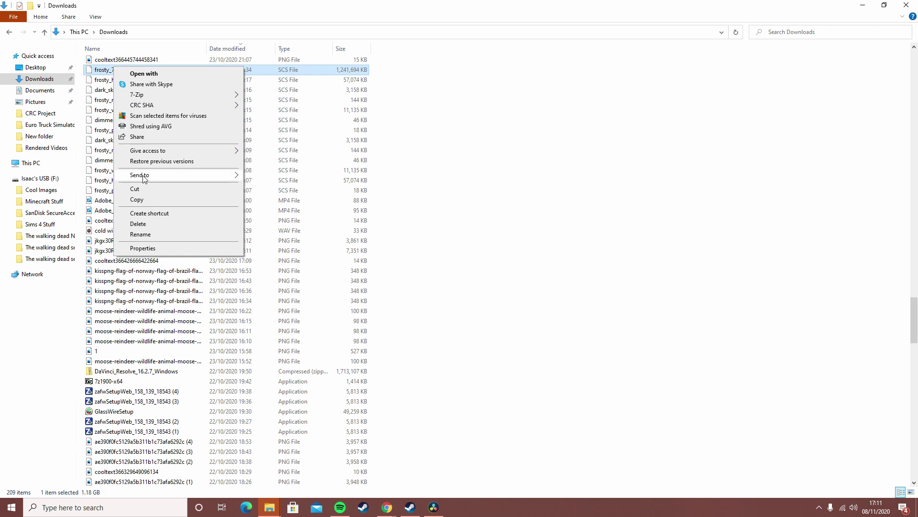
pyautogui.click(139, 199)
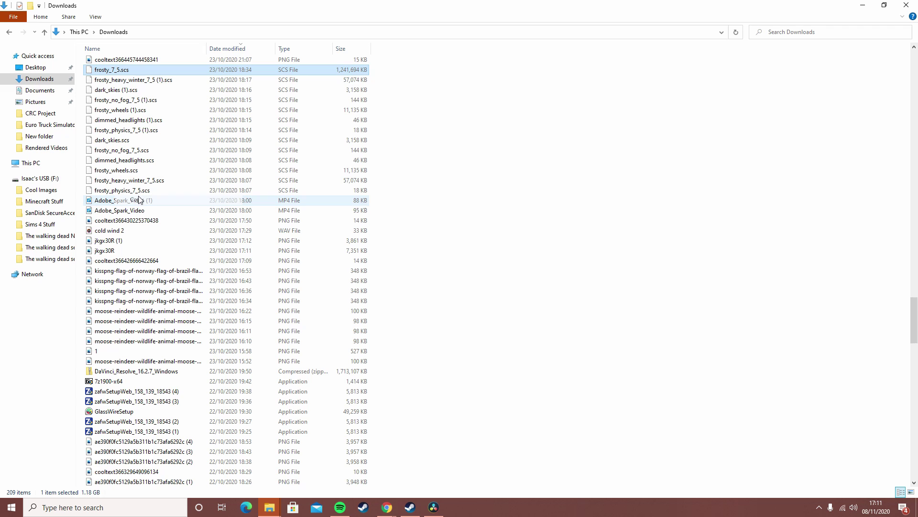
# Open a second File Explorer window, maximize it and go to the Documents folder
pyautogui.click(269, 507)
pyautogui.click(450, 417)
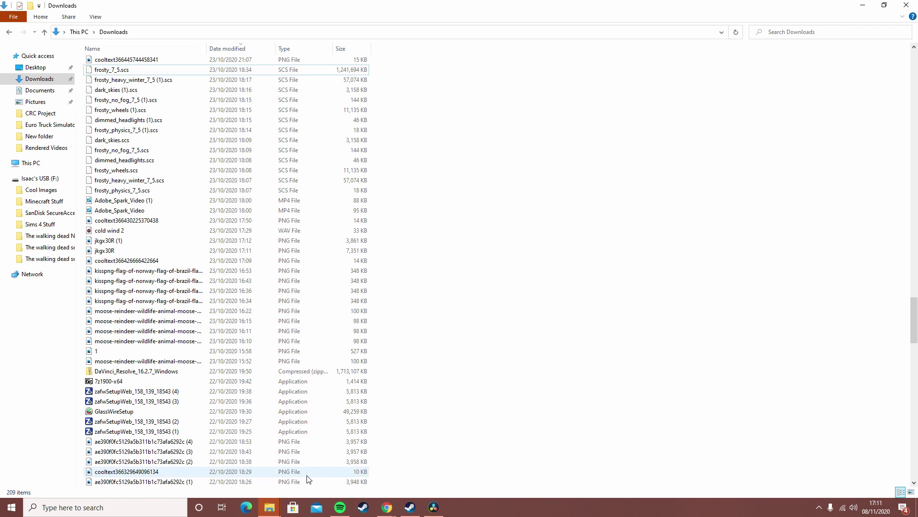
pyautogui.rightClick(269, 507)
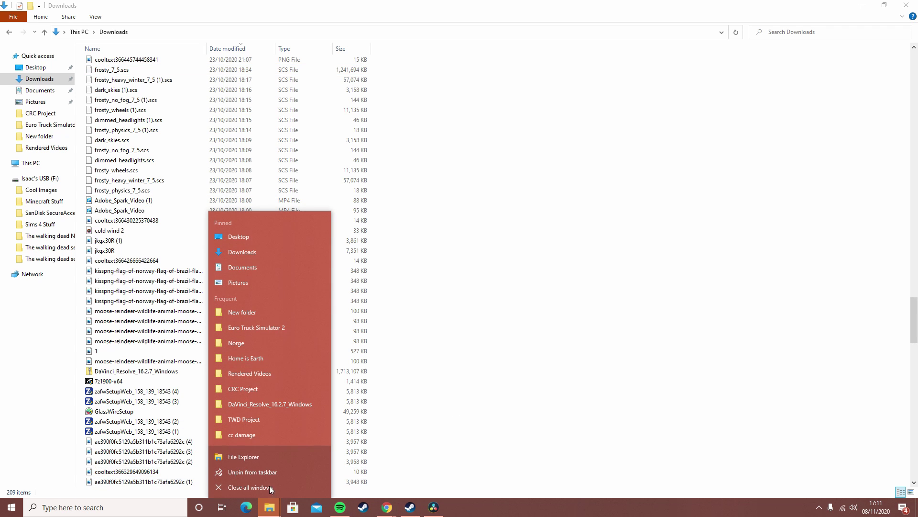
pyautogui.click(243, 456)
pyautogui.moveTo(492, 119); pyautogui.dragTo(375, 6)
pyautogui.click(42, 91)
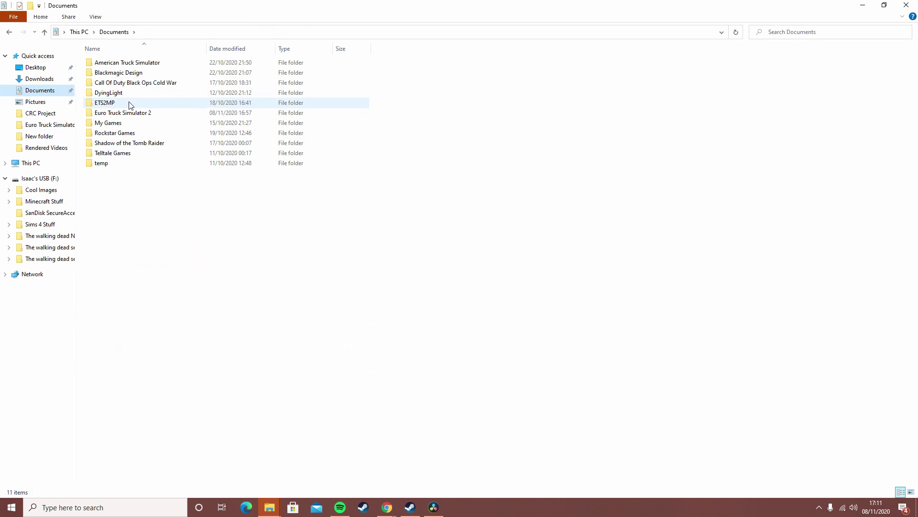
# Go to the mod folder inside the Euro Truck Simulator 2 folder and bring up the paste option for the copied file
pyautogui.doubleClick(135, 112)
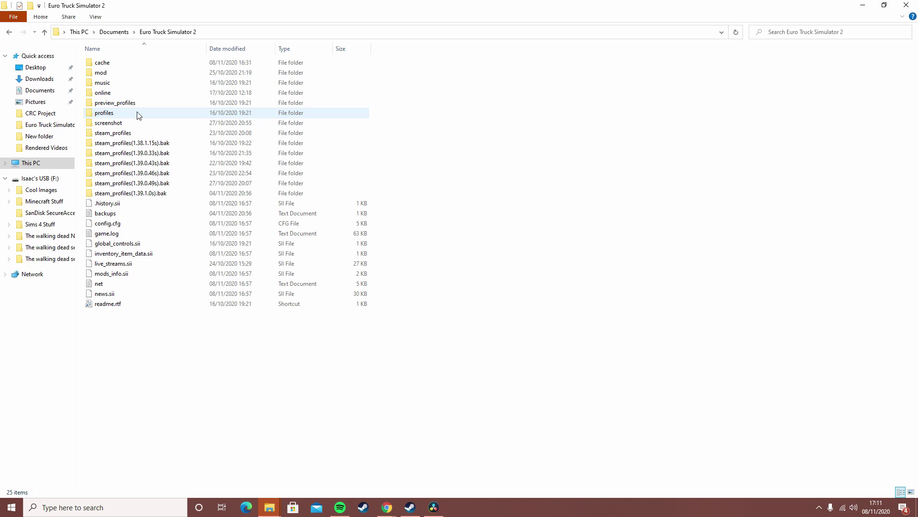
pyautogui.doubleClick(106, 76)
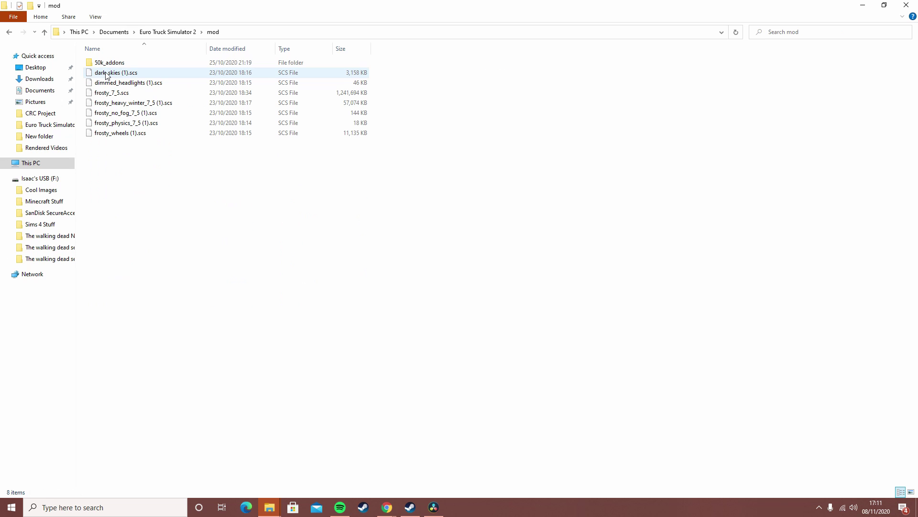
pyautogui.rightClick(291, 212)
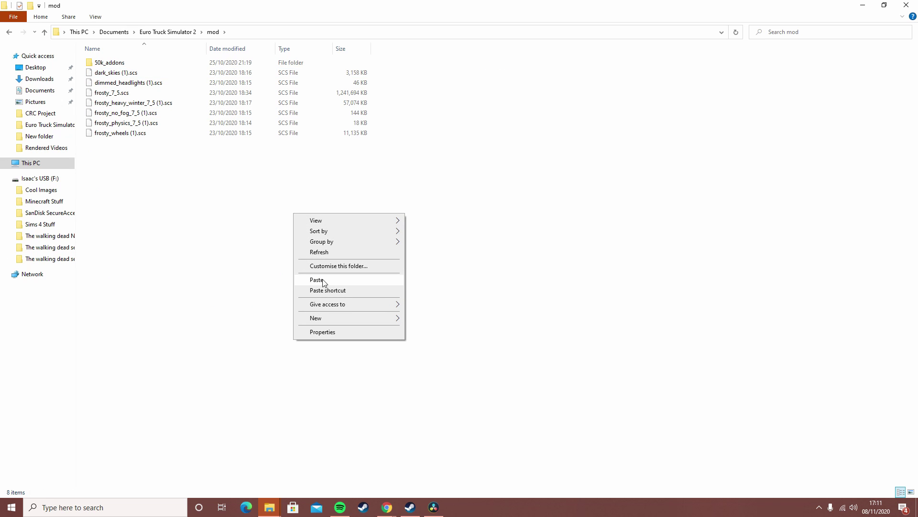
pyautogui.click(600, 238)
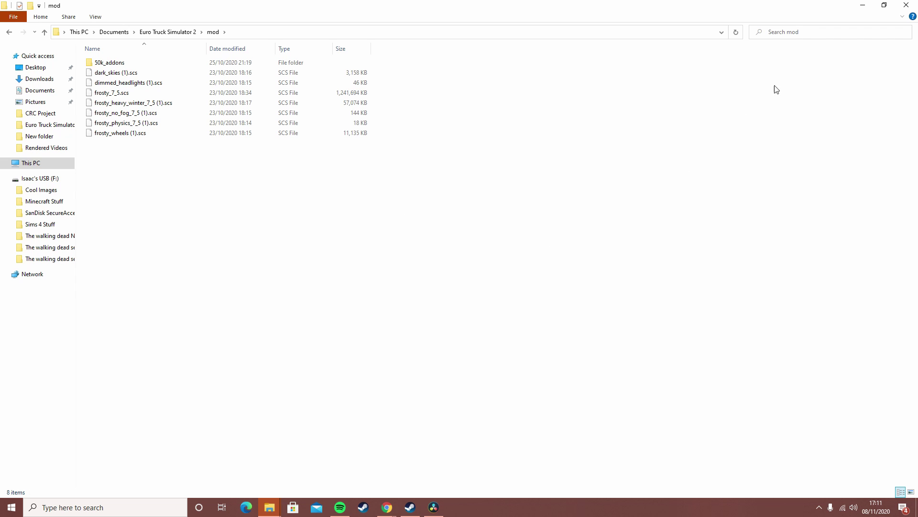
# Minimize all open windows to clear the desktop and switch to Steam
pyautogui.click(861, 4)
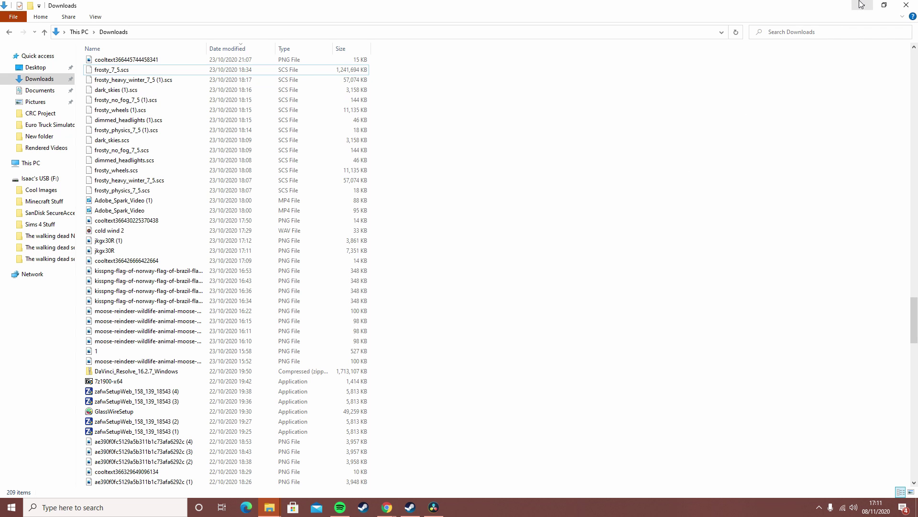
pyautogui.click(862, 4)
pyautogui.click(856, 9)
pyautogui.click(433, 506)
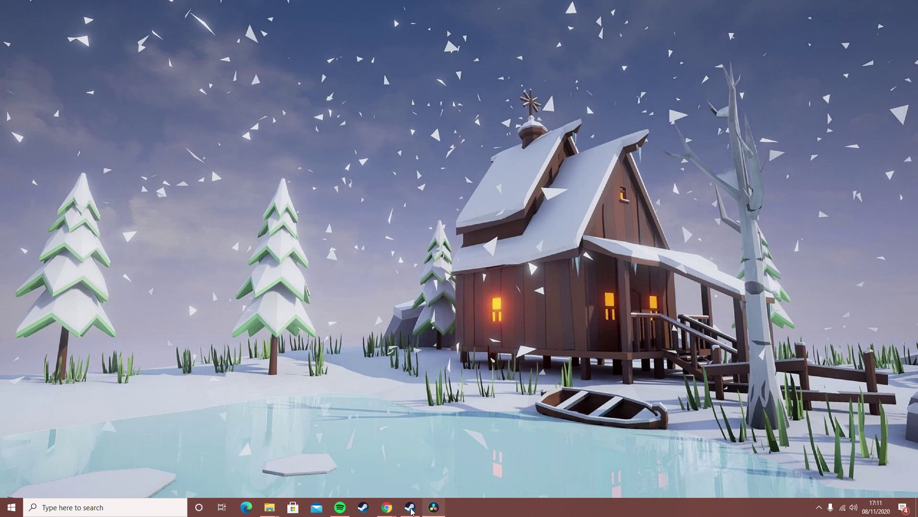
pyautogui.moveTo(412, 507)
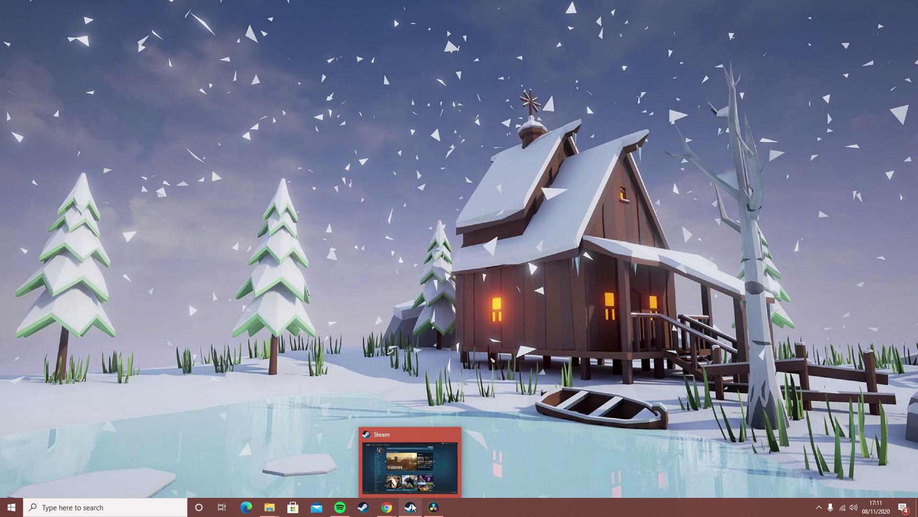
pyautogui.click(412, 507)
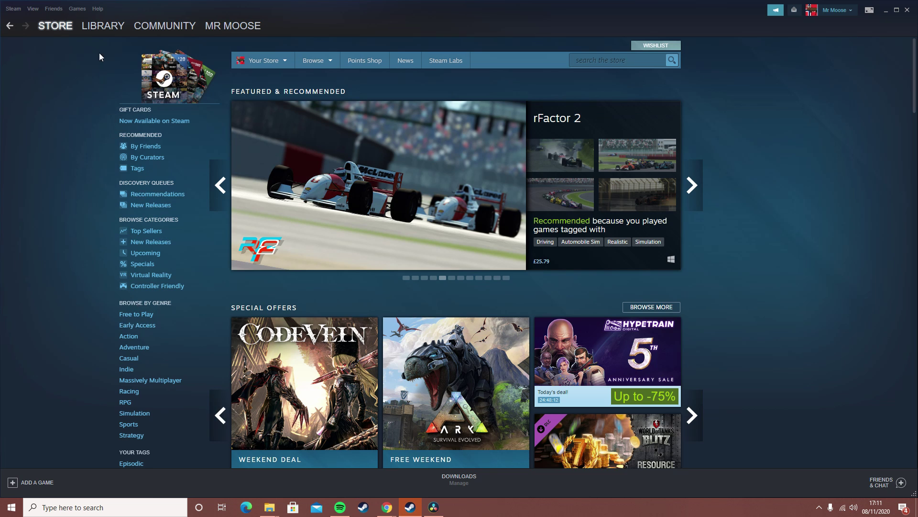
# Go from the games library to the Workshop of Euro Truck Simulator 2
pyautogui.click(76, 10)
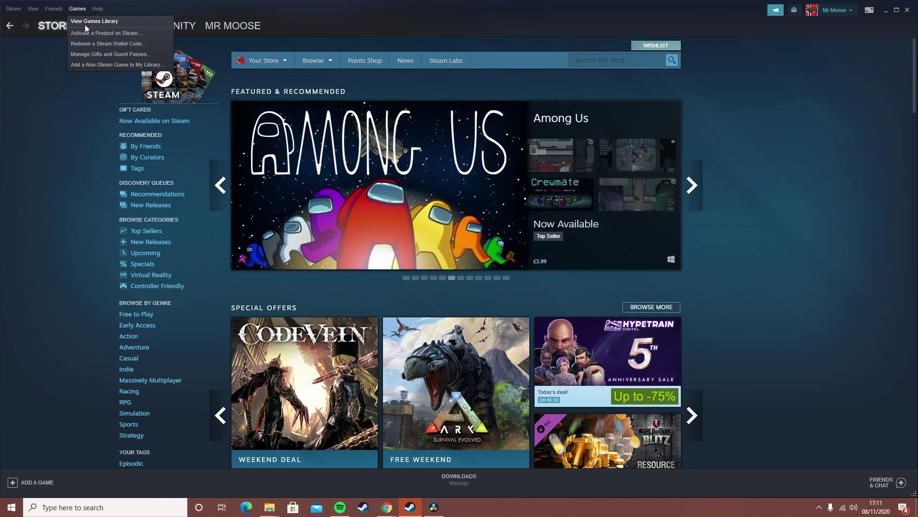
pyautogui.click(84, 24)
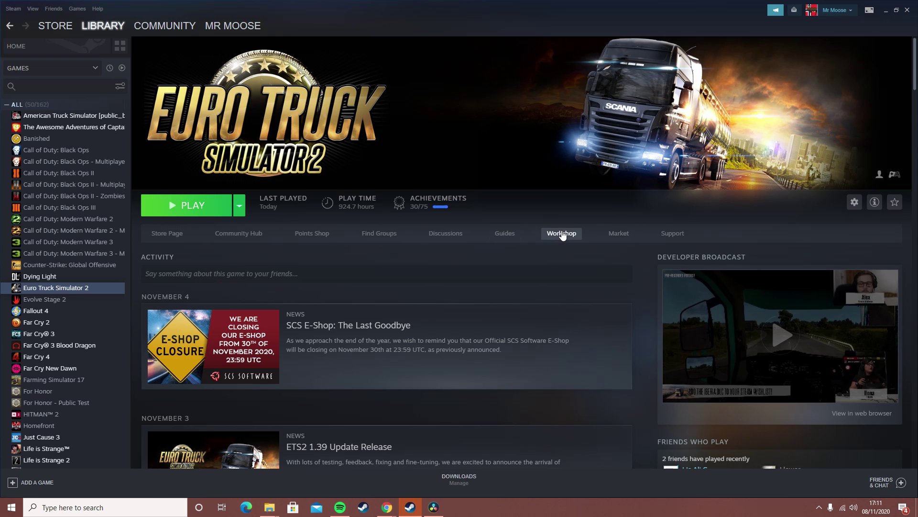
pyautogui.click(562, 233)
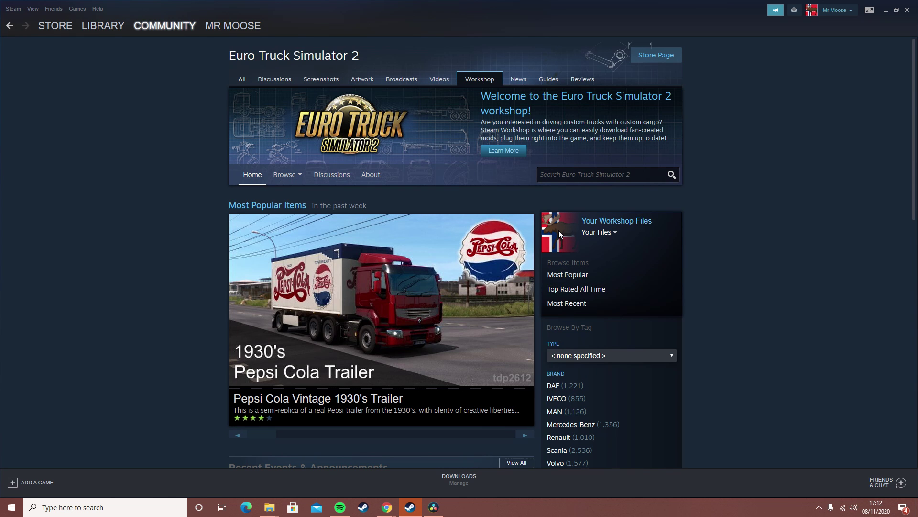
# Open the complete list of Workshop items from the Most Popular section
pyautogui.scroll(-8, 142, 321)
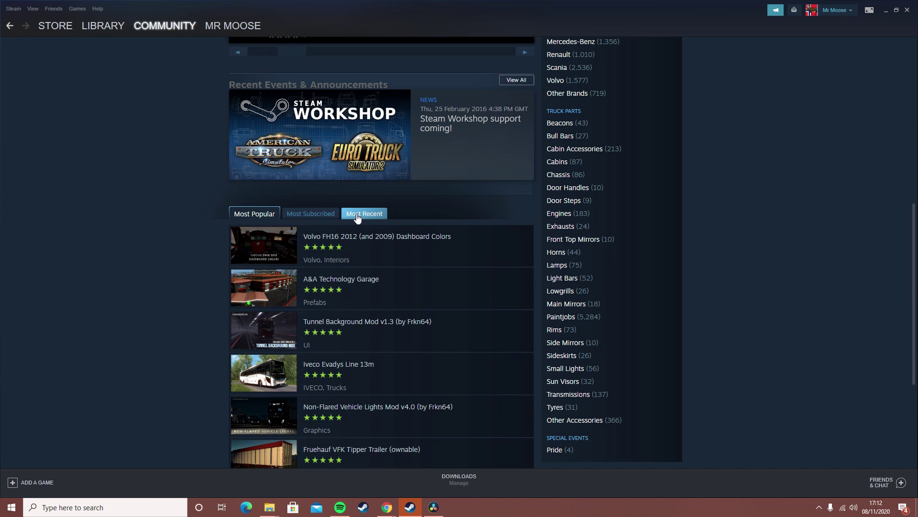
pyautogui.scroll(-1, 159, 291)
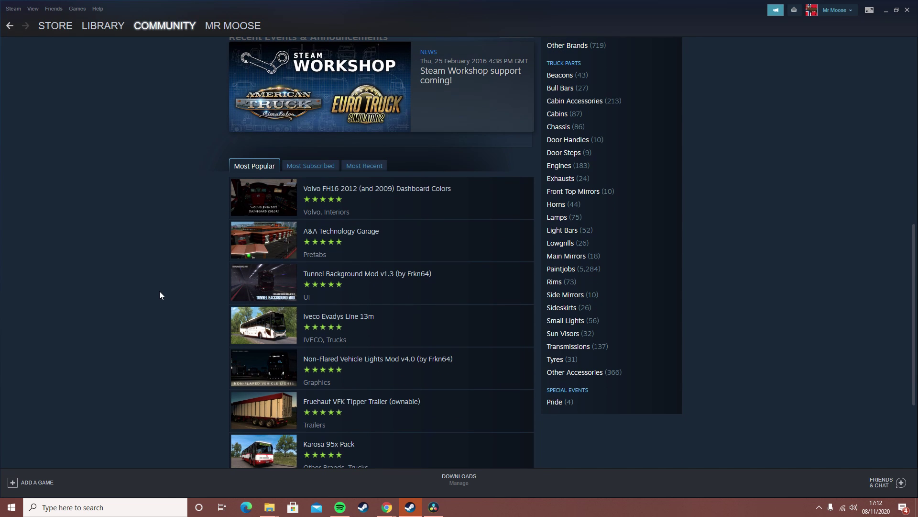
pyautogui.scroll(-3, 159, 291)
pyautogui.scroll(2, 160, 291)
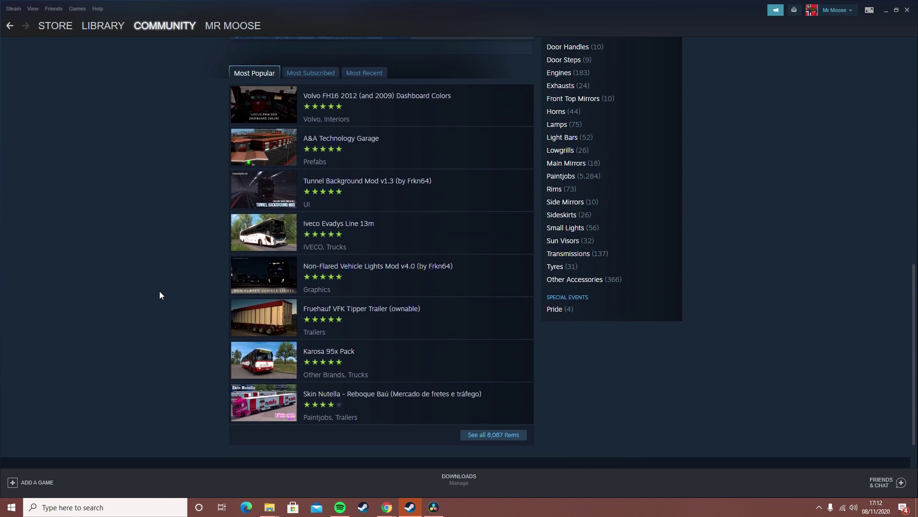
pyautogui.scroll(-2, 241, 315)
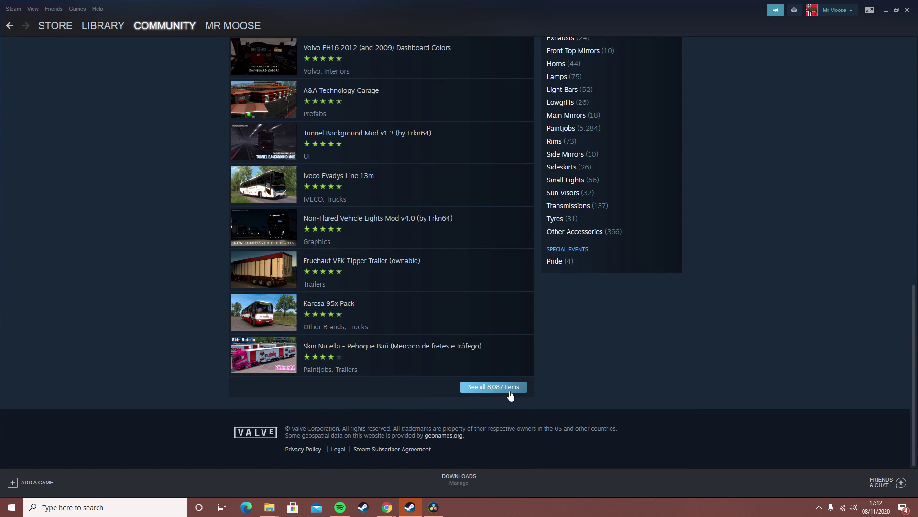
pyautogui.click(510, 391)
# Find the Scania Next Gen Gauges mod among the Workshop items and open its page
pyautogui.scroll(-3, 183, 306)
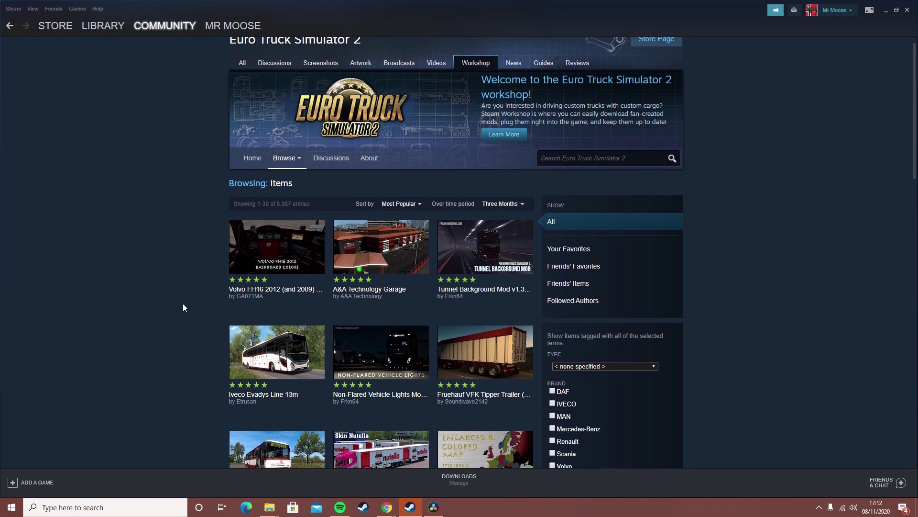
pyautogui.scroll(-5, 184, 307)
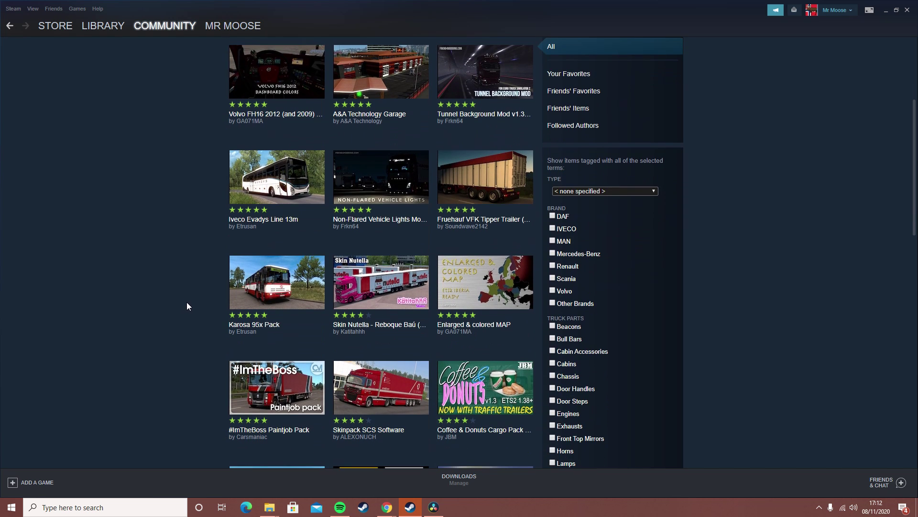
pyautogui.scroll(-7, 188, 302)
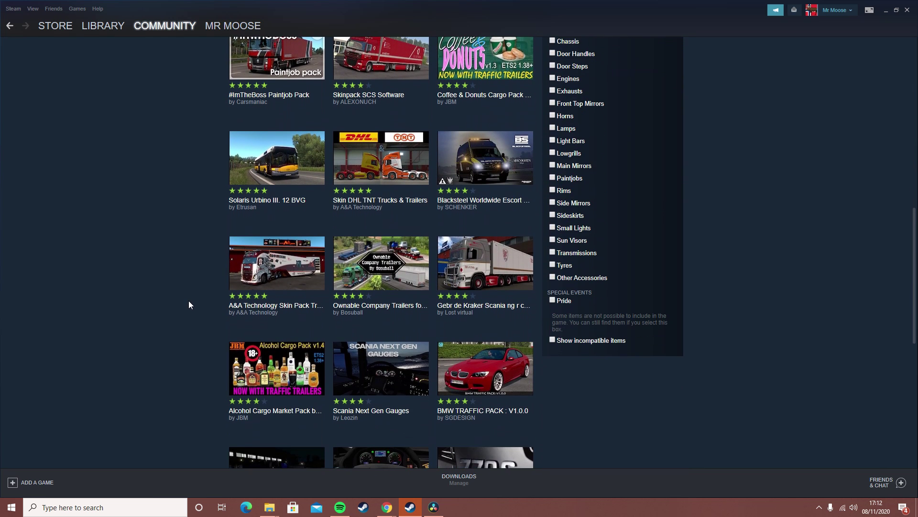
pyautogui.moveTo(375, 328)
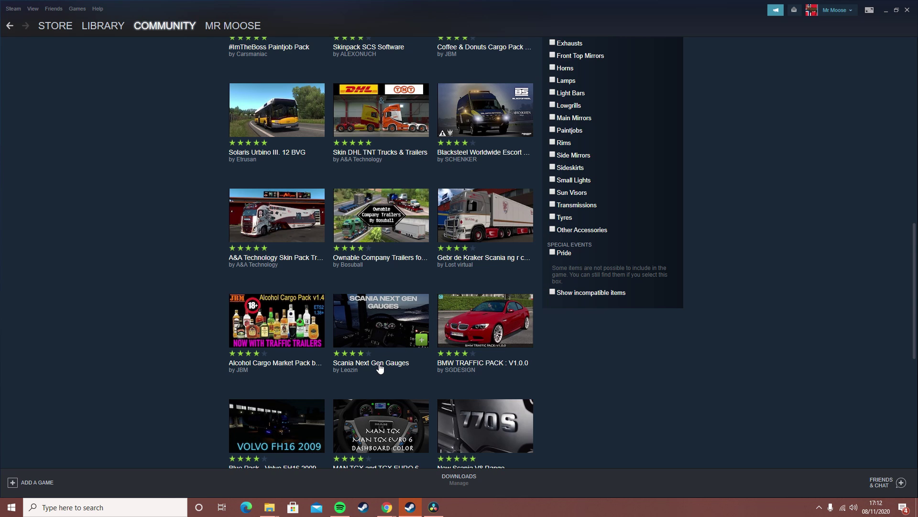
pyautogui.click(379, 348)
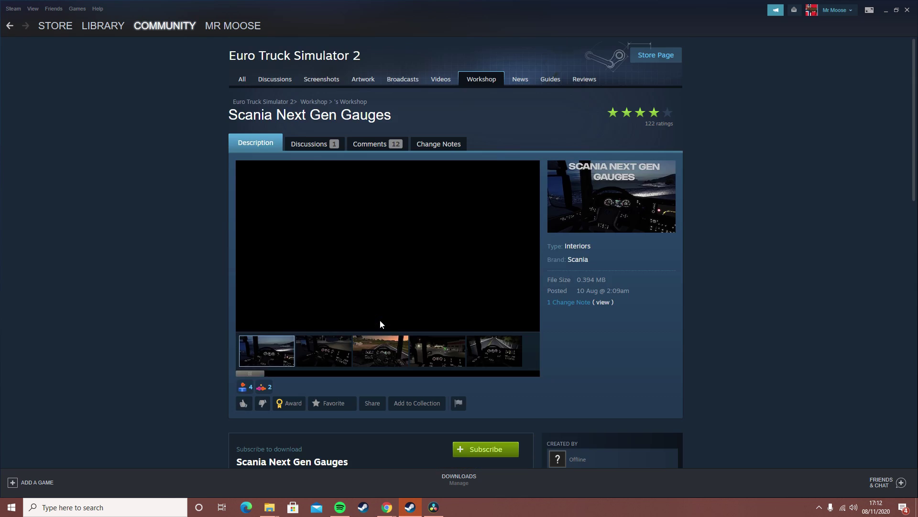
# View the preview screenshots of the Scania Next Gen Gauges mod
pyautogui.click(385, 358)
pyautogui.click(421, 358)
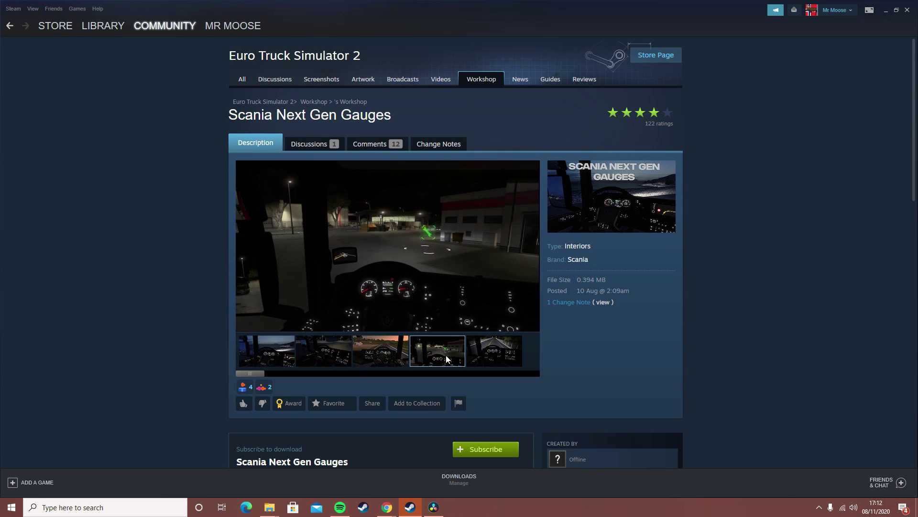
pyautogui.click(481, 359)
pyautogui.click(280, 345)
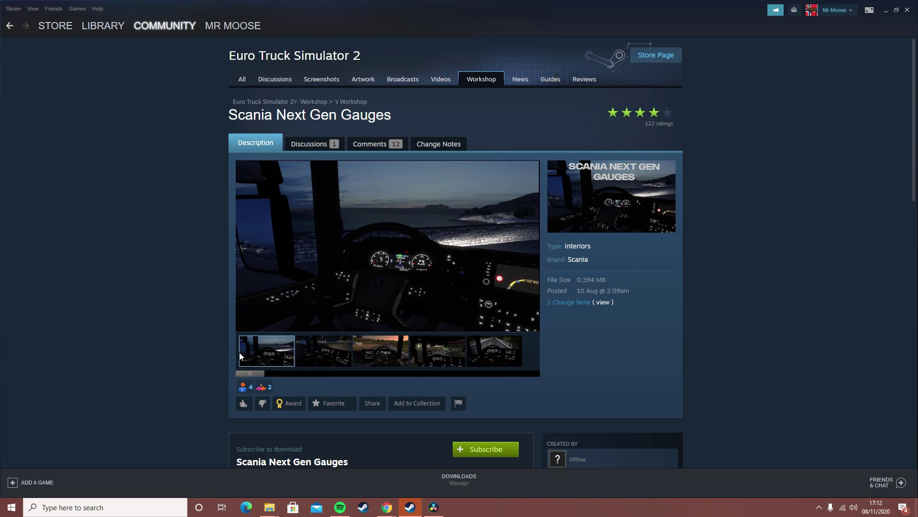
# Read the description and the user comments on the Scania Next Gen Gauges page to check what the mod does
pyautogui.scroll(-5, 163, 349)
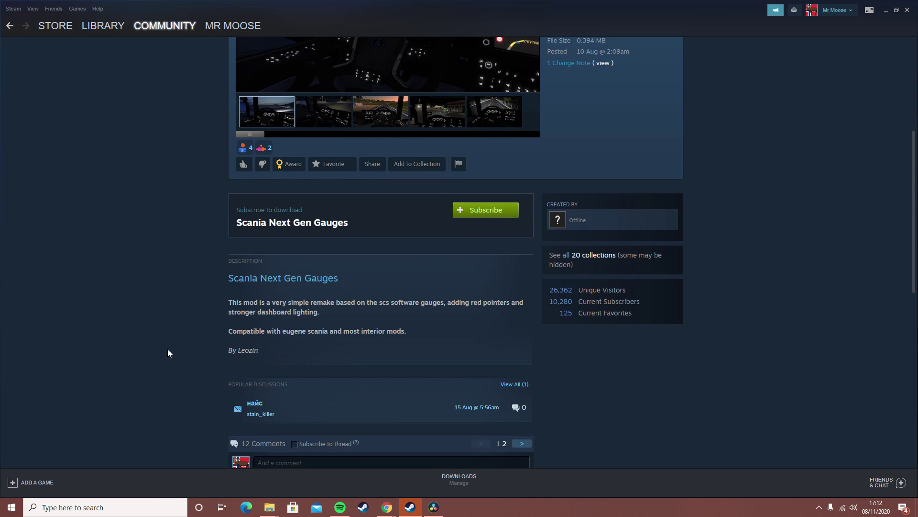
pyautogui.moveTo(291, 303); pyautogui.dragTo(370, 305)
pyautogui.click(370, 305)
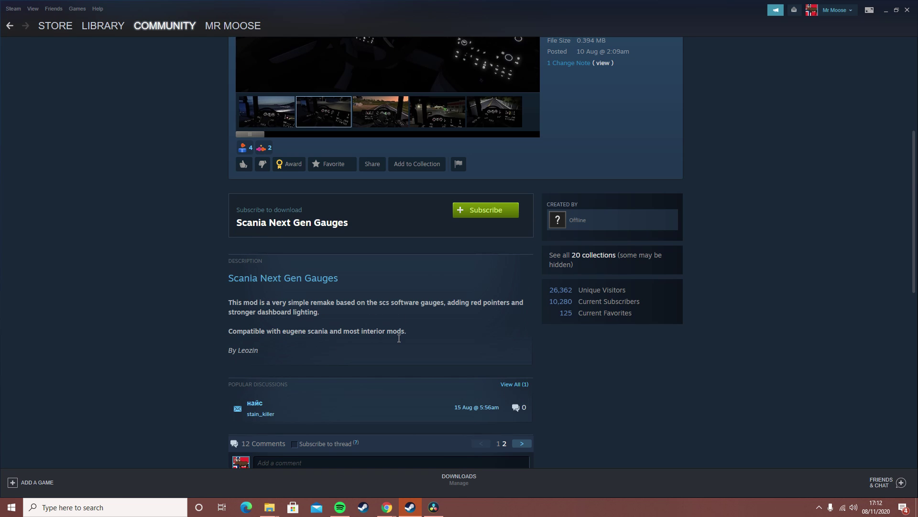
pyautogui.scroll(-6, 199, 279)
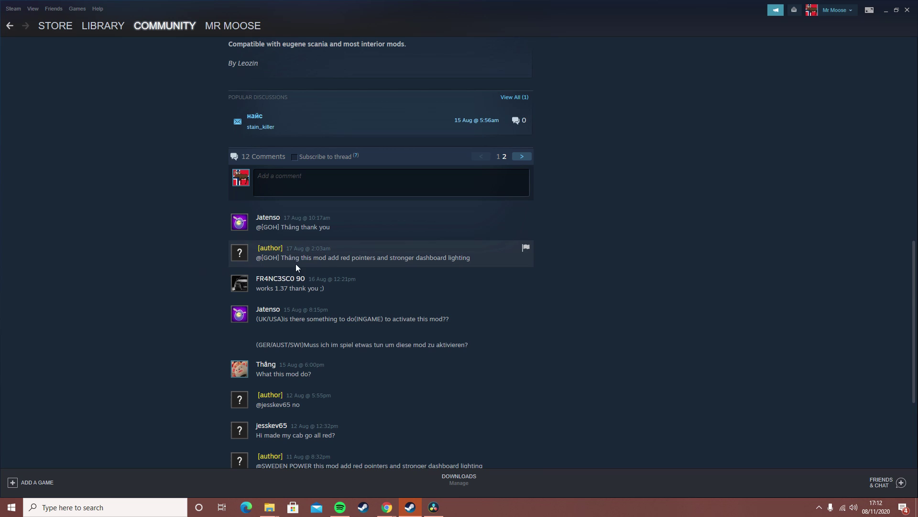
pyautogui.scroll(5, 181, 231)
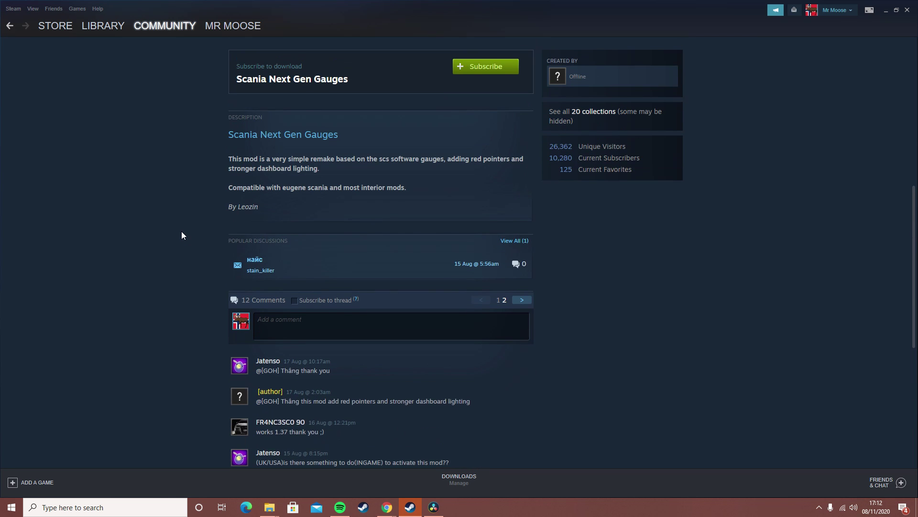
pyautogui.scroll(-5, 192, 239)
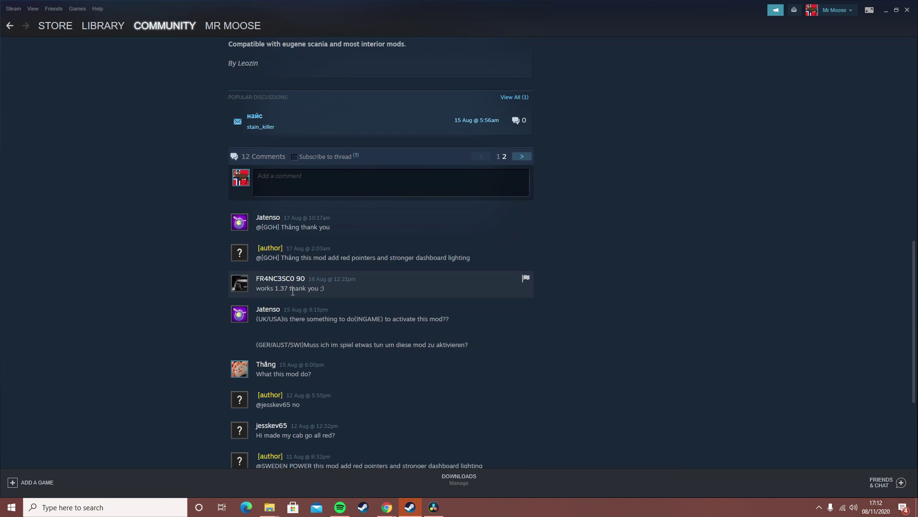
pyautogui.scroll(4, 201, 259)
pyautogui.scroll(6, 195, 251)
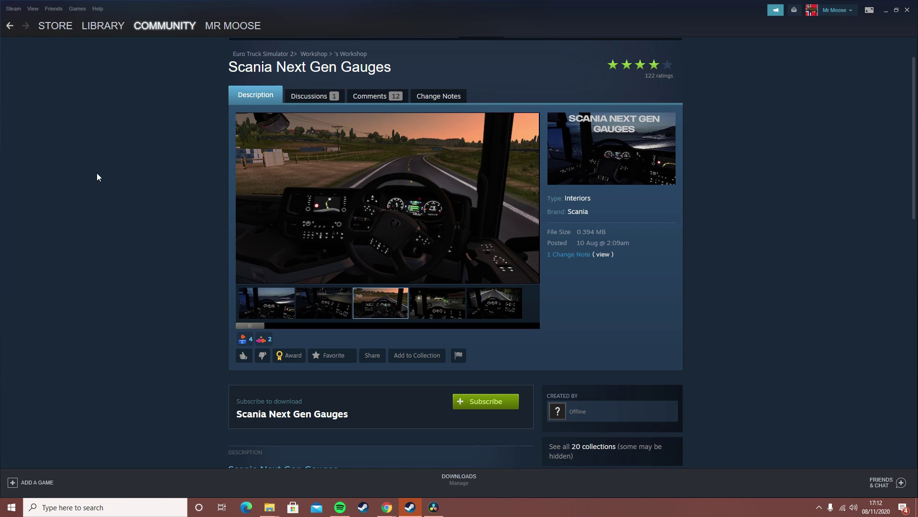
# Subscribe to the Scania Next Gen Gauges mod
pyautogui.scroll(1, 176, 173)
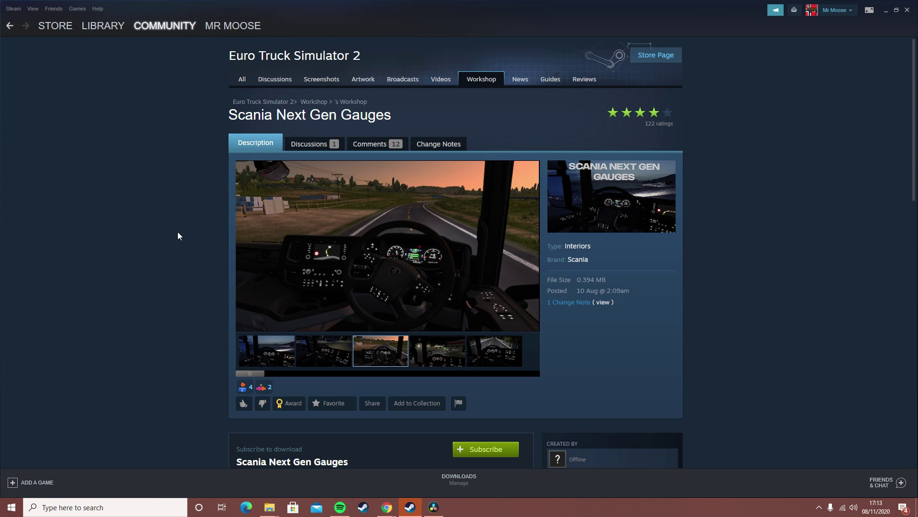
pyautogui.scroll(-4, 177, 231)
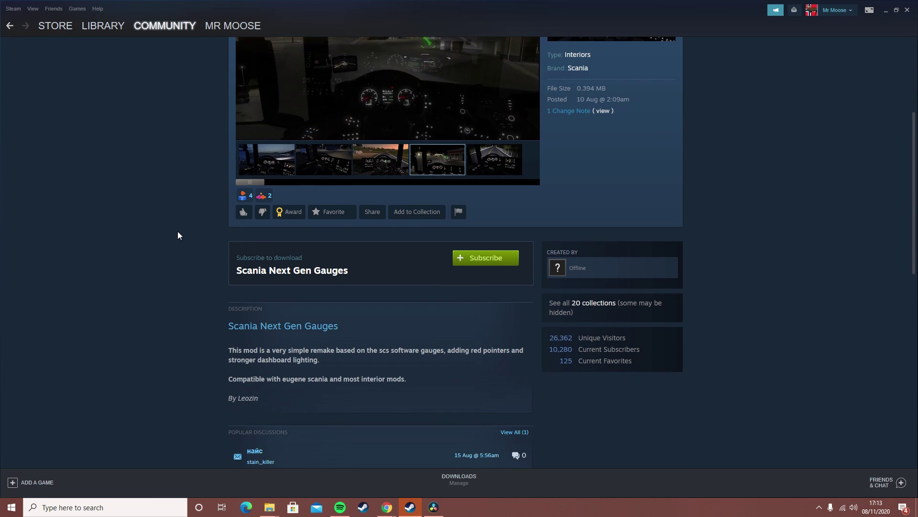
pyautogui.click(476, 261)
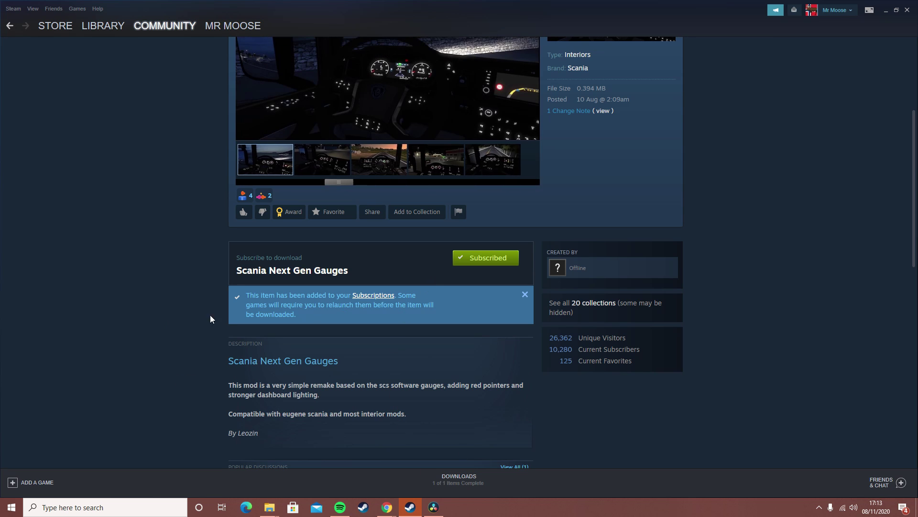
# Return to the games library and open the downloads overview to check the Workshop content download
pyautogui.click(74, 10)
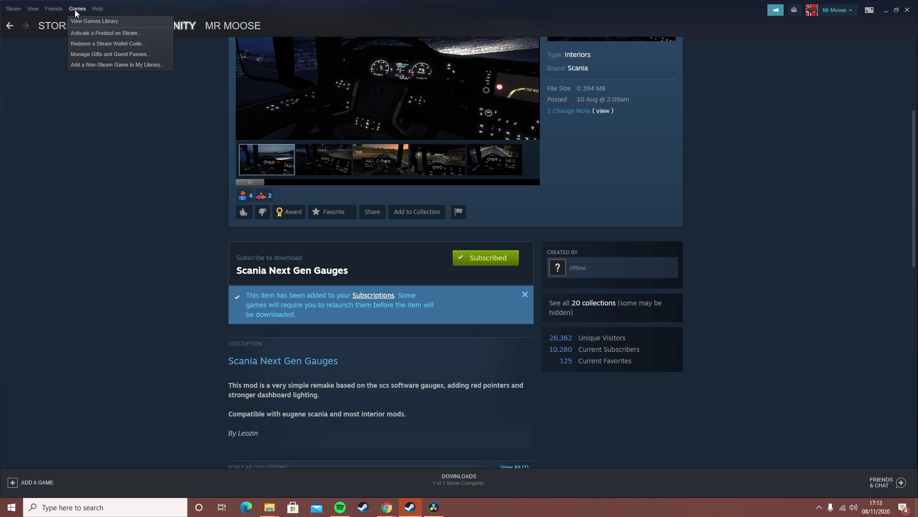
pyautogui.click(75, 20)
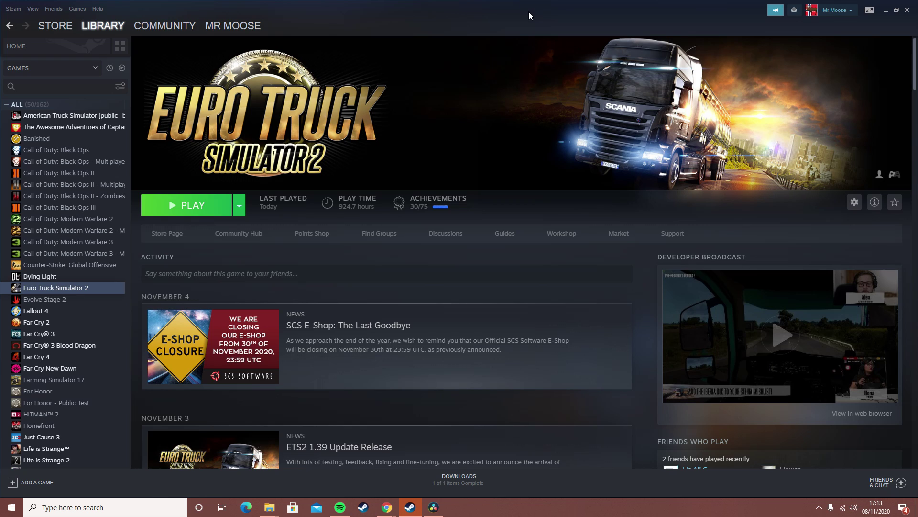
pyautogui.click(460, 477)
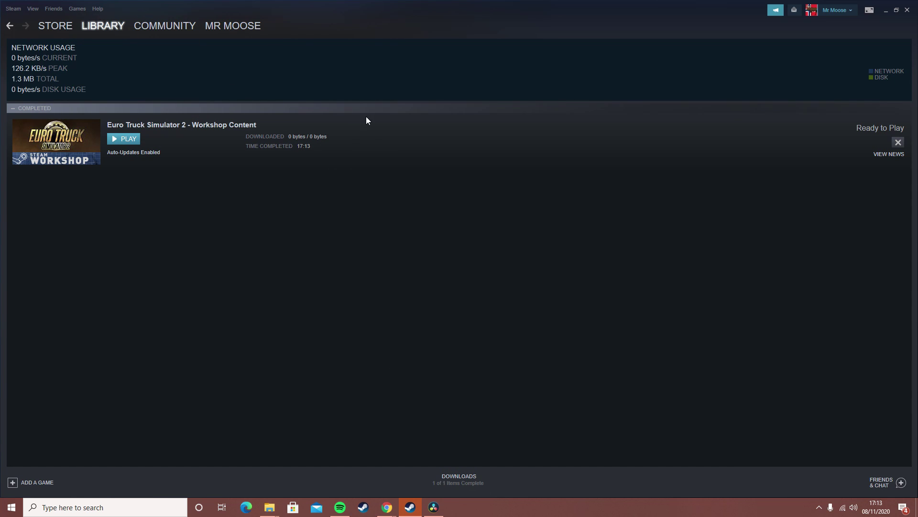
# Launch Euro Truck Simulator 2 from the games library
pyautogui.click(76, 9)
pyautogui.click(95, 22)
pyautogui.click(189, 205)
pyautogui.click(488, 325)
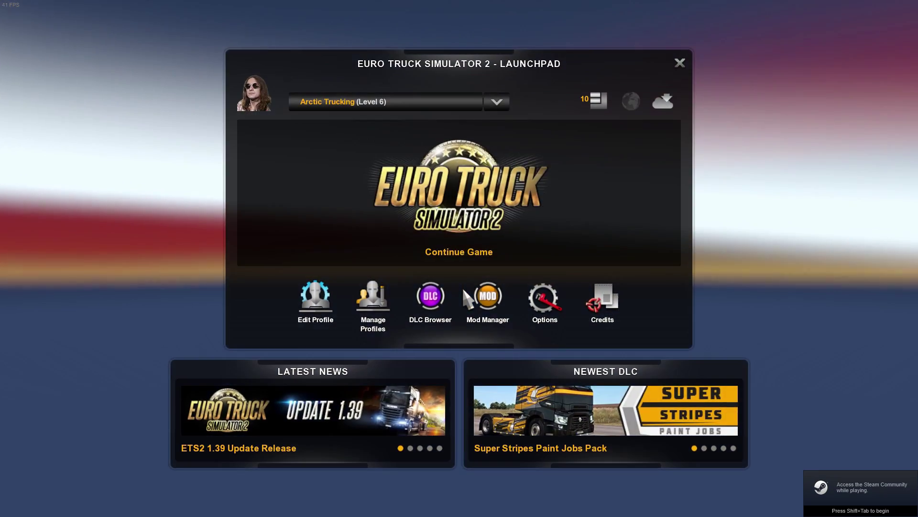
# Open the Scania Next Gen Gauges details in the mod manager, view its Steam Workshop page and return to the game
pyautogui.click(488, 294)
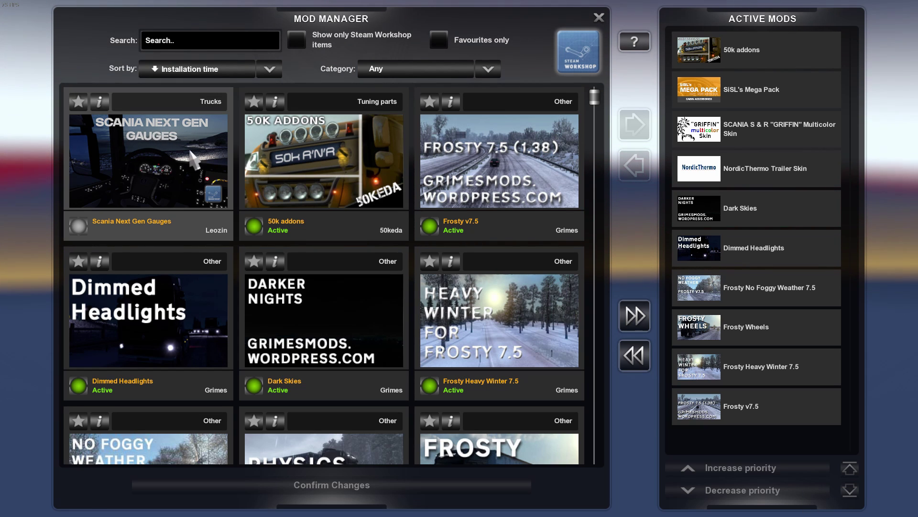
pyautogui.click(105, 104)
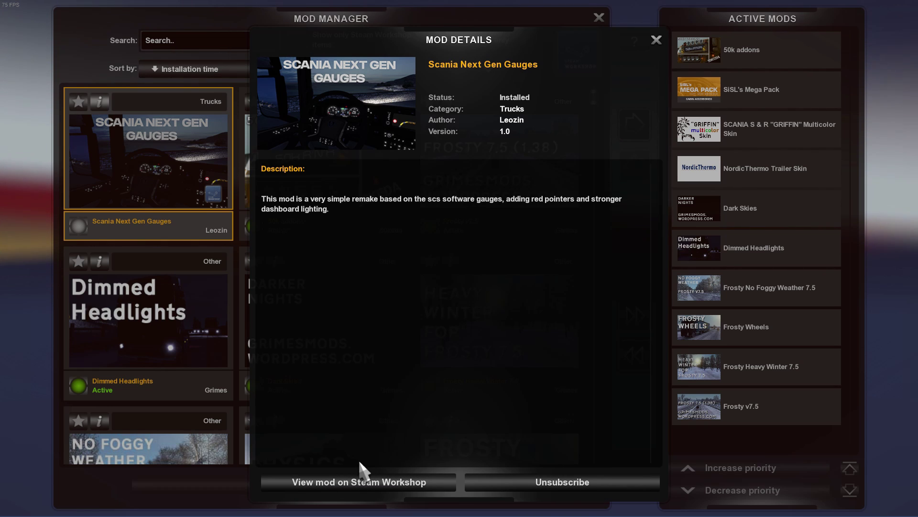
pyautogui.click(347, 484)
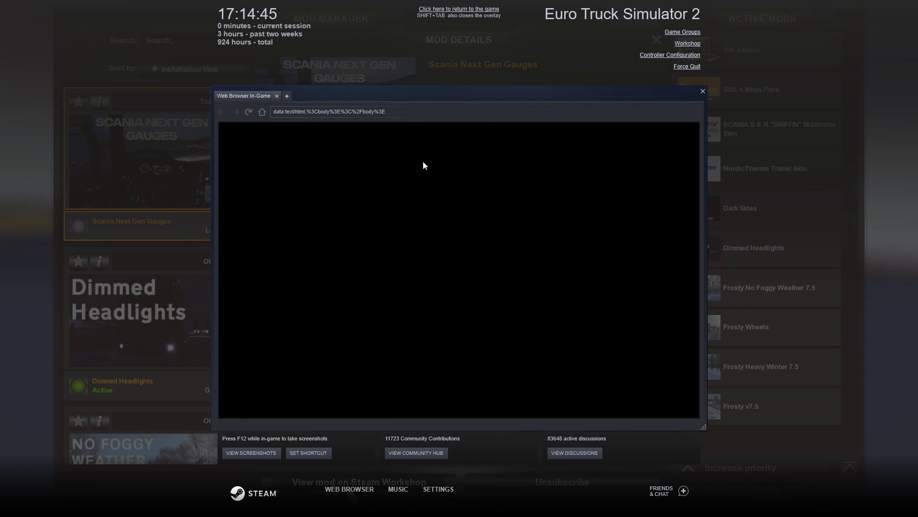
pyautogui.scroll(-4, 479, 267)
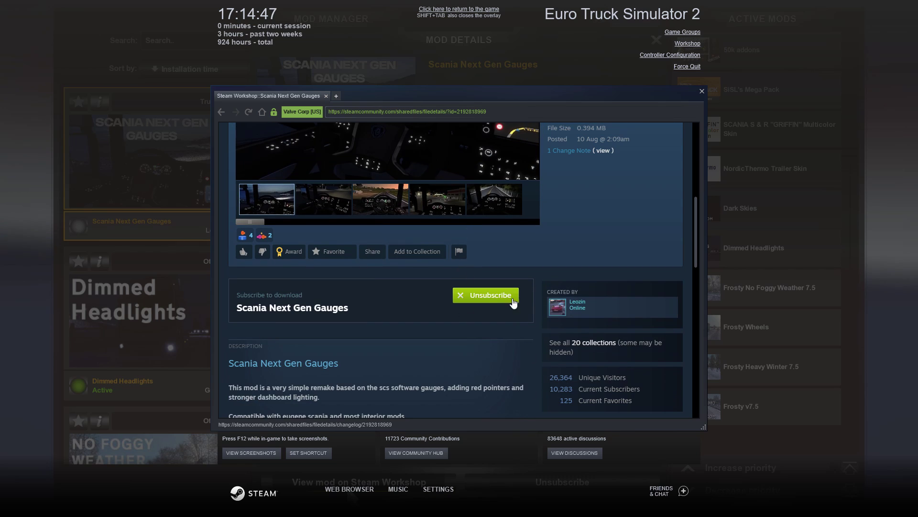
pyautogui.click(700, 93)
pyautogui.hotkey('shift', 'Tab')
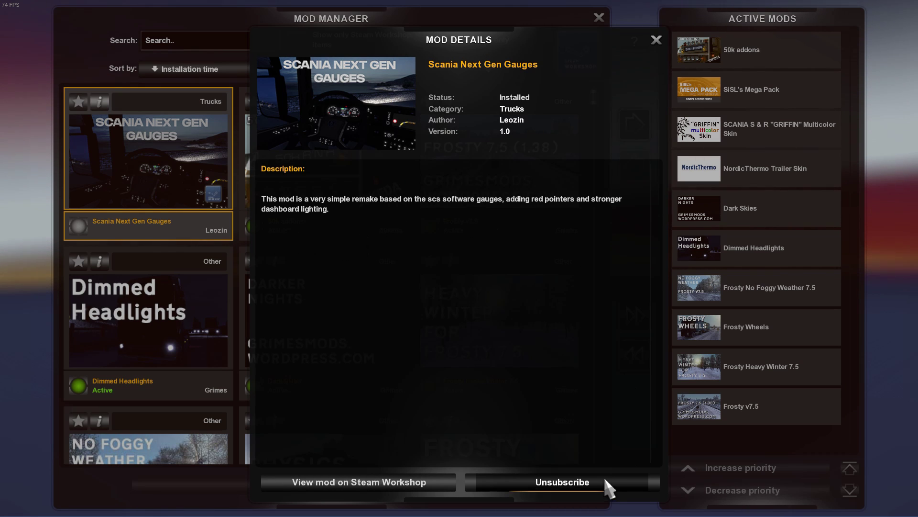
# Unsubscribe from the Scania Next Gen Gauges mod, leave the mod manager and quit the game
pyautogui.click(557, 481)
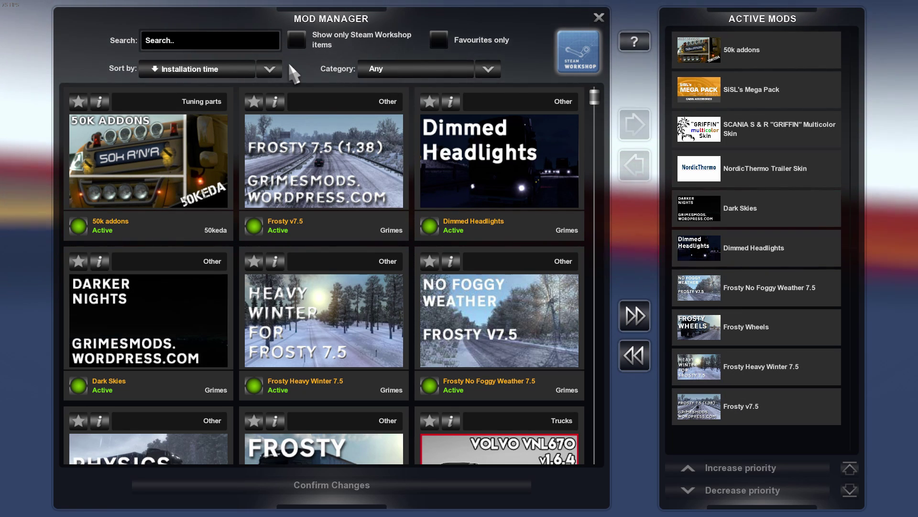
pyautogui.press('Escape')
pyautogui.click(413, 339)
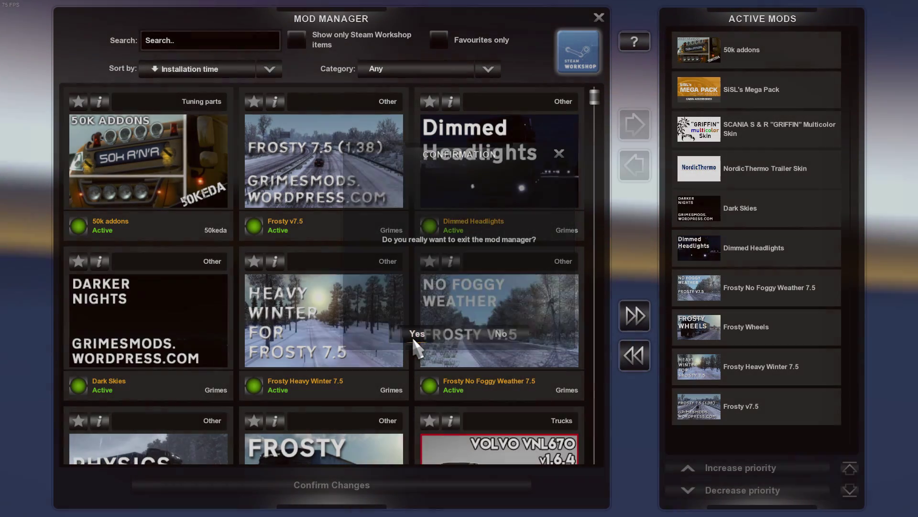
pyautogui.press('Escape')
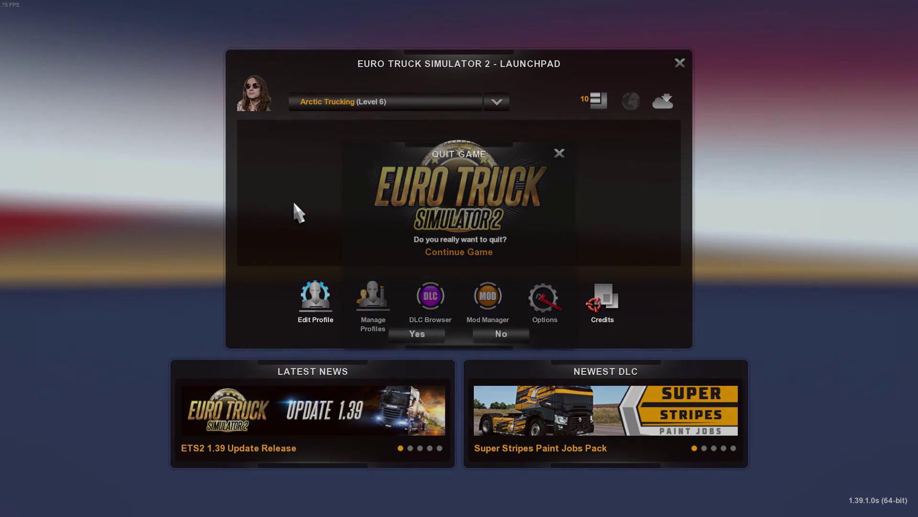
pyautogui.click(407, 336)
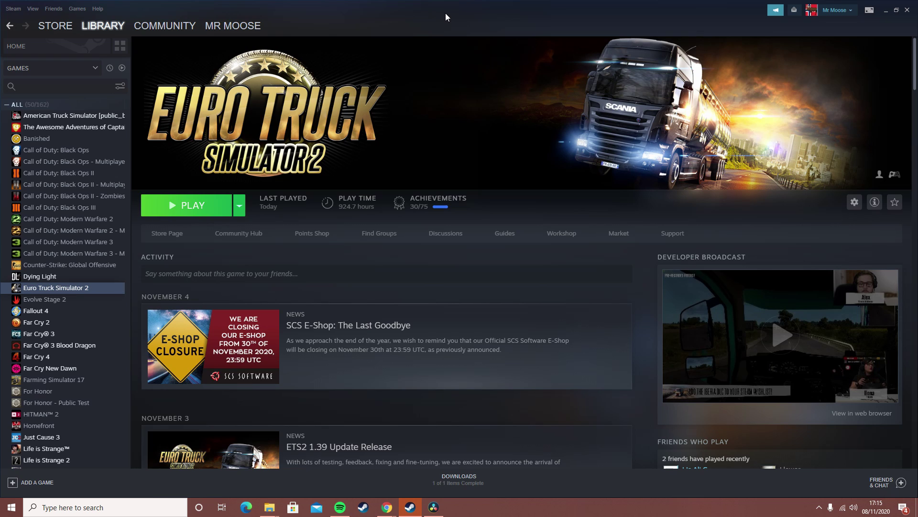
# Switch to File Explorer and open the mod folder inside Documents > Euro Truck Simulator 2
pyautogui.moveTo(282, 508)
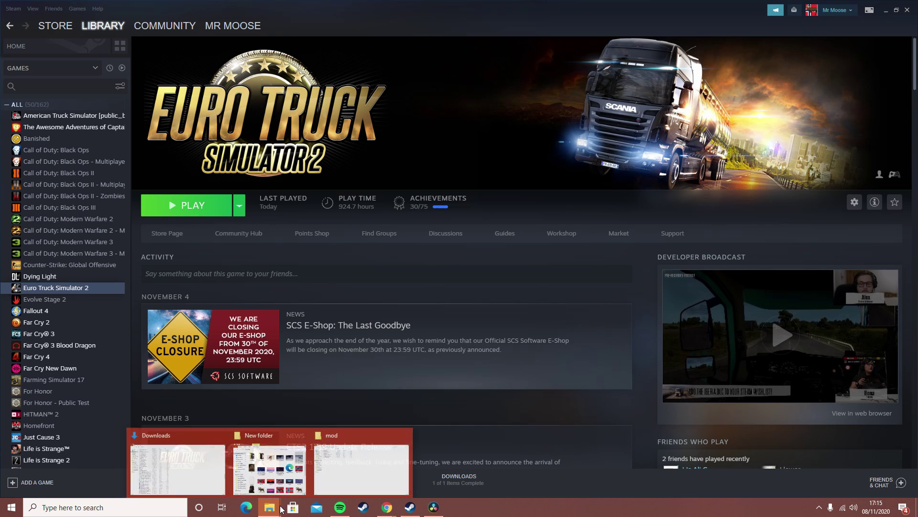
pyautogui.click(186, 455)
pyautogui.click(30, 163)
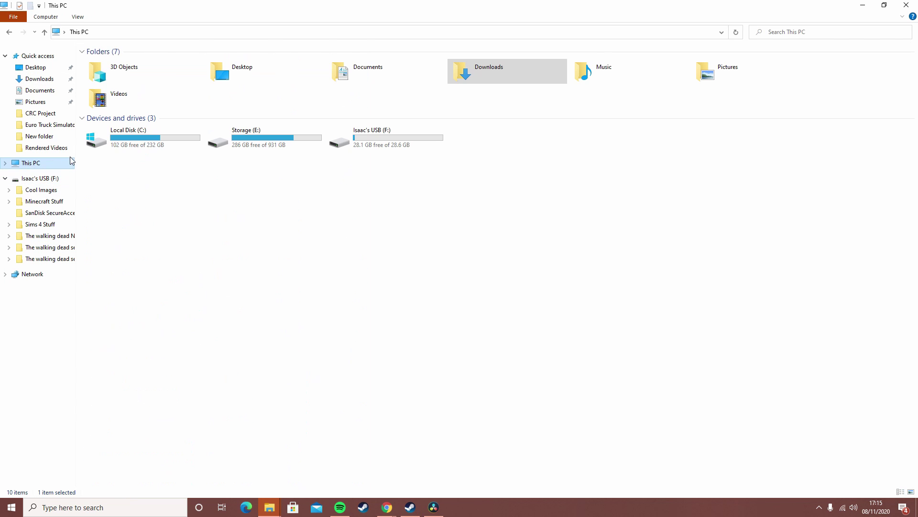
pyautogui.click(39, 91)
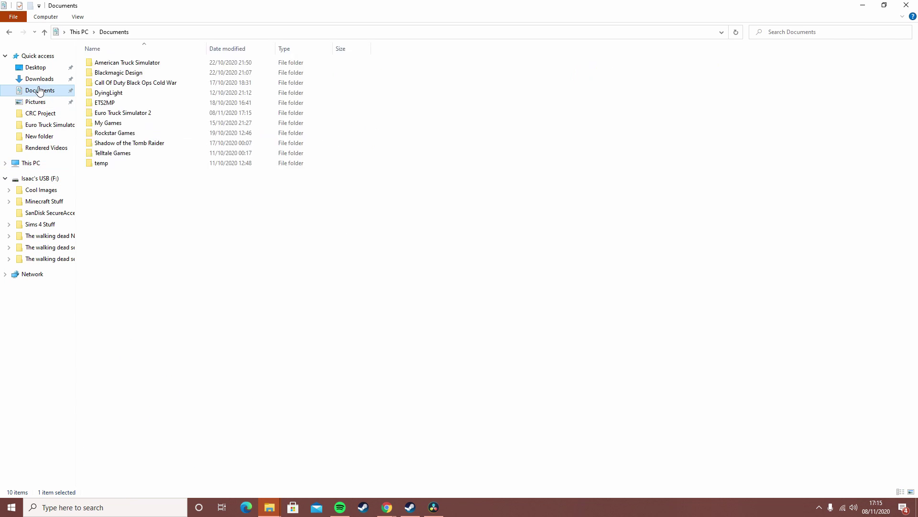
pyautogui.click(141, 112)
pyautogui.doubleClick(142, 113)
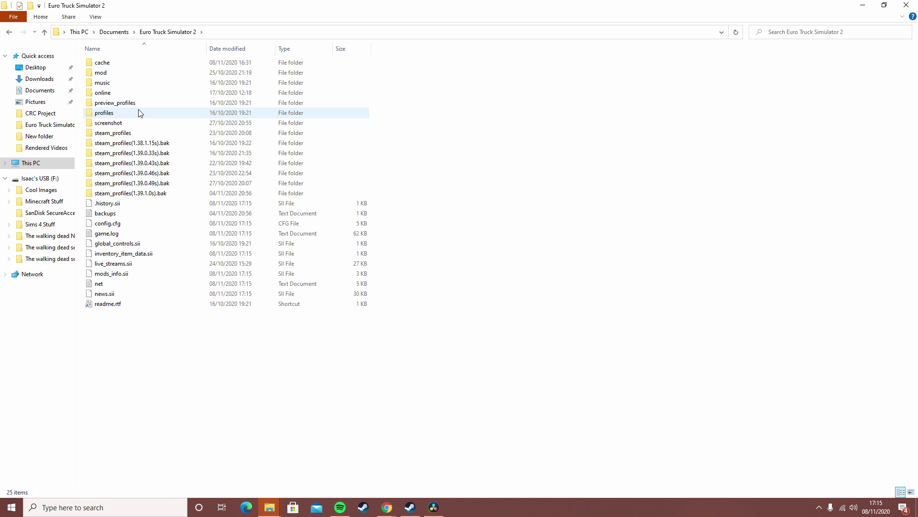
pyautogui.doubleClick(121, 74)
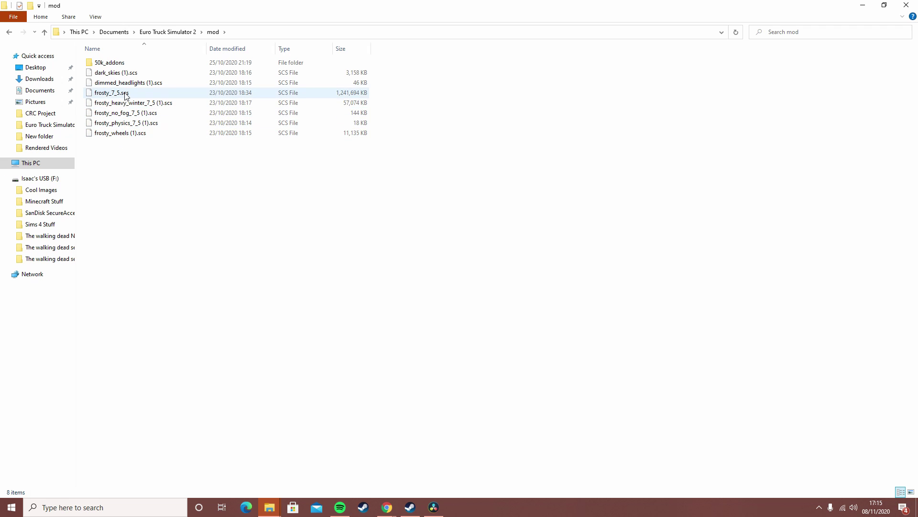
# Look up the delete option for frosty_7_5.scs, dismiss it without deleting the file and show the desktop
pyautogui.click(127, 96)
pyautogui.rightClick(127, 95)
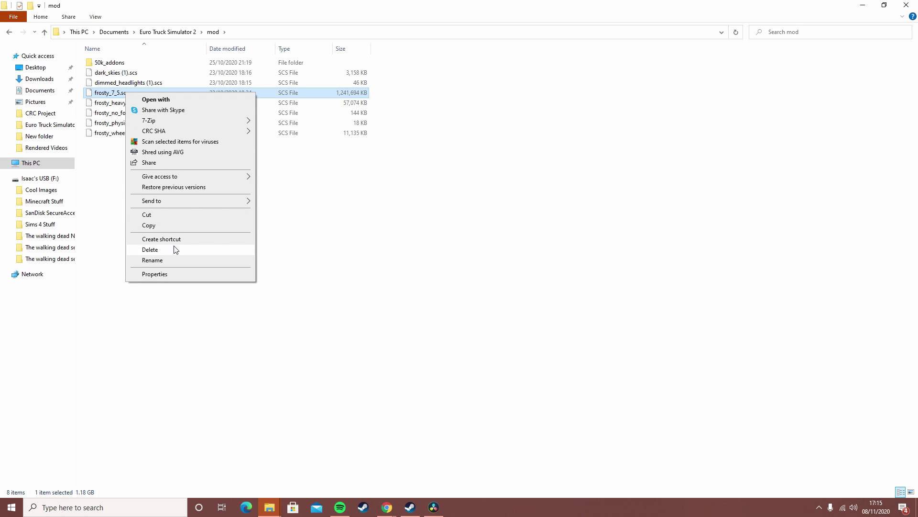
pyautogui.click(352, 273)
pyautogui.click(354, 272)
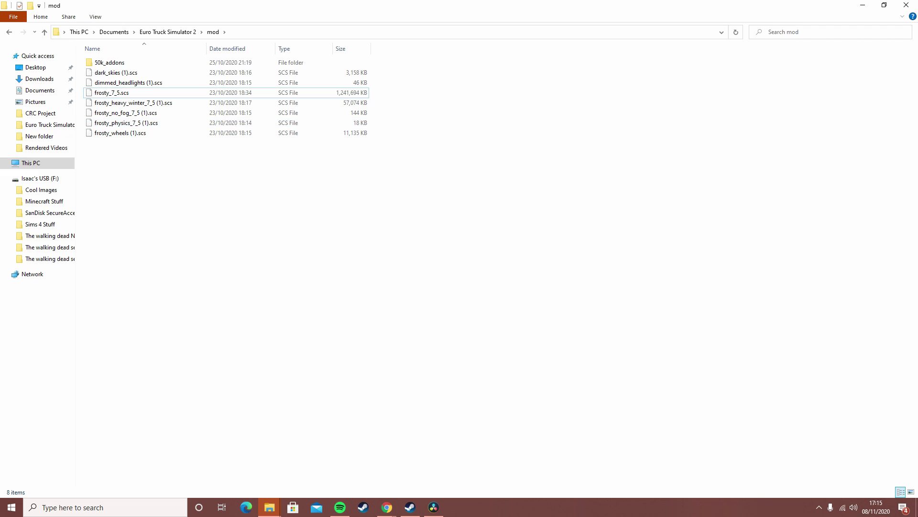
pyautogui.click(915, 507)
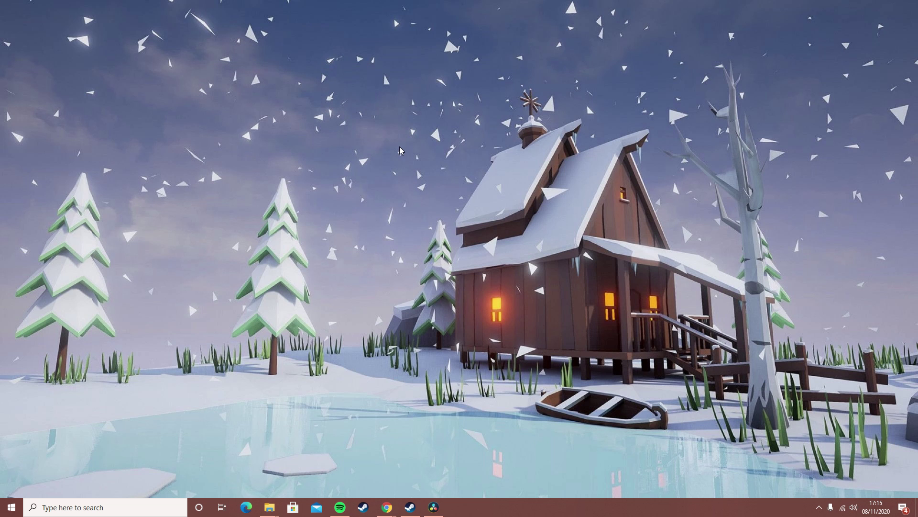